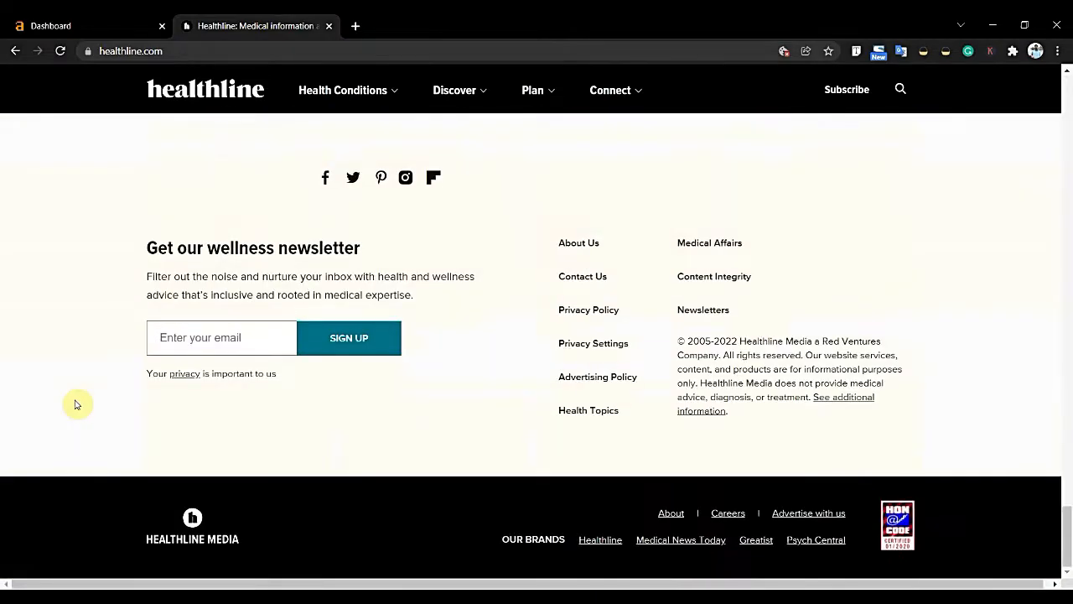
Step: Copy the healthline.com address and analyze that domain in Ahrefs Site Explorer
{"action": "left_click", "coordinate": [117, 49]}
{"action": "key", "text": "ctrl+c"}
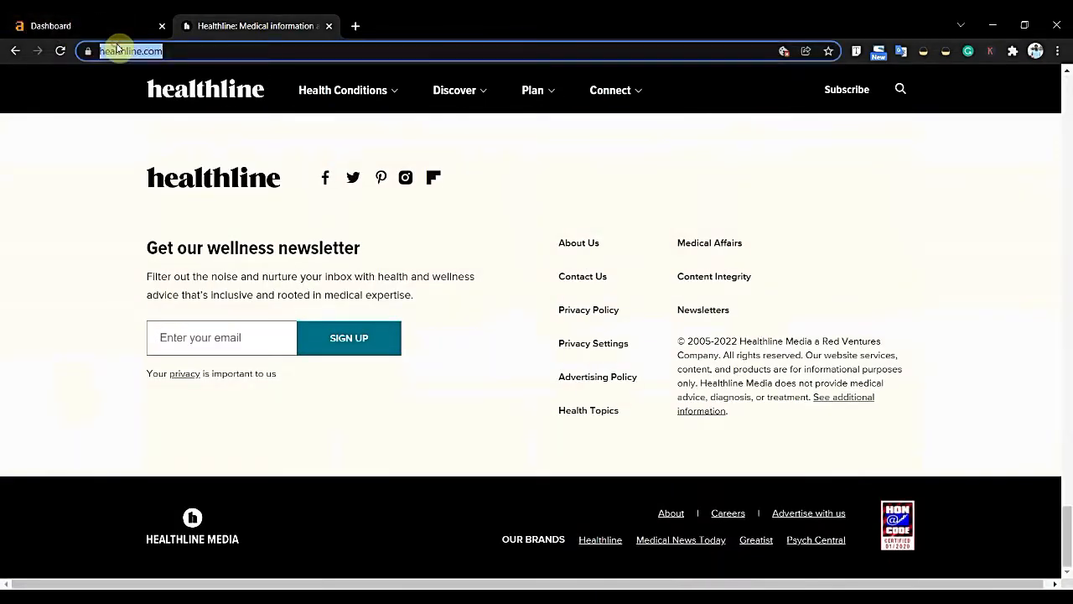
{"action": "left_click", "coordinate": [132, 23]}
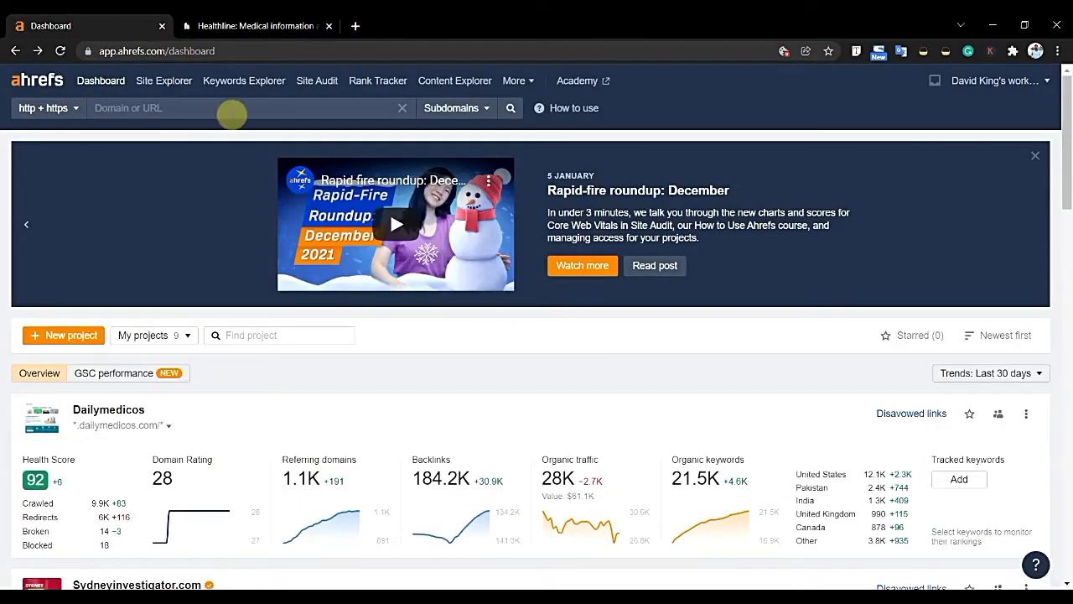
{"action": "key", "text": "ctrl+v"}
{"action": "key", "text": "Return"}
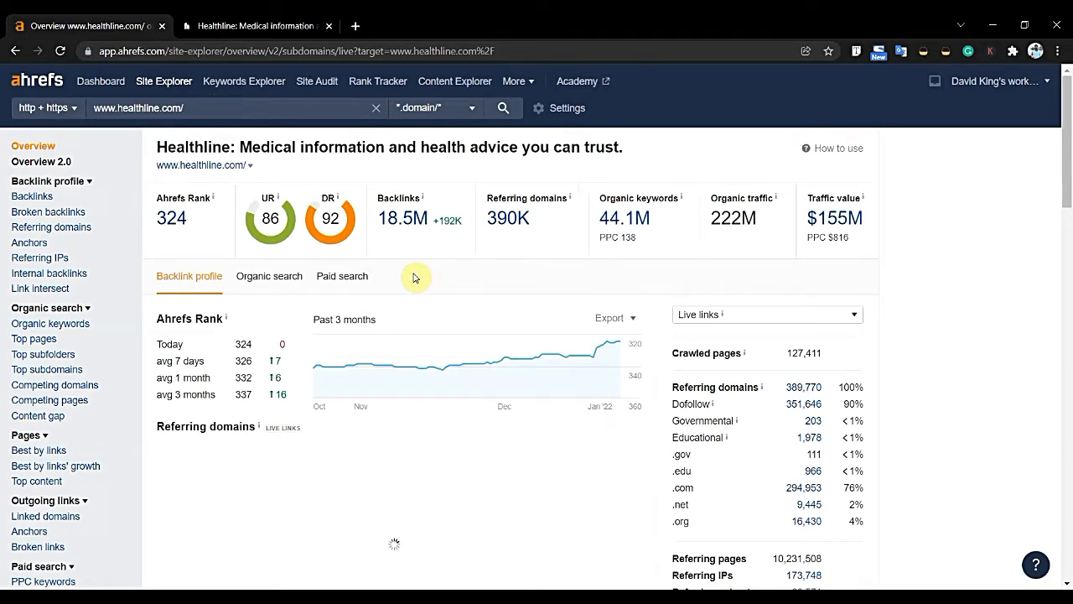
Step: Open the legacy Top pages report for healthline.com
{"action": "scroll", "coordinate": [413, 278], "scroll_direction": "down", "scroll_amount": 1}
{"action": "scroll", "coordinate": [414, 277], "scroll_direction": "up", "scroll_amount": 1}
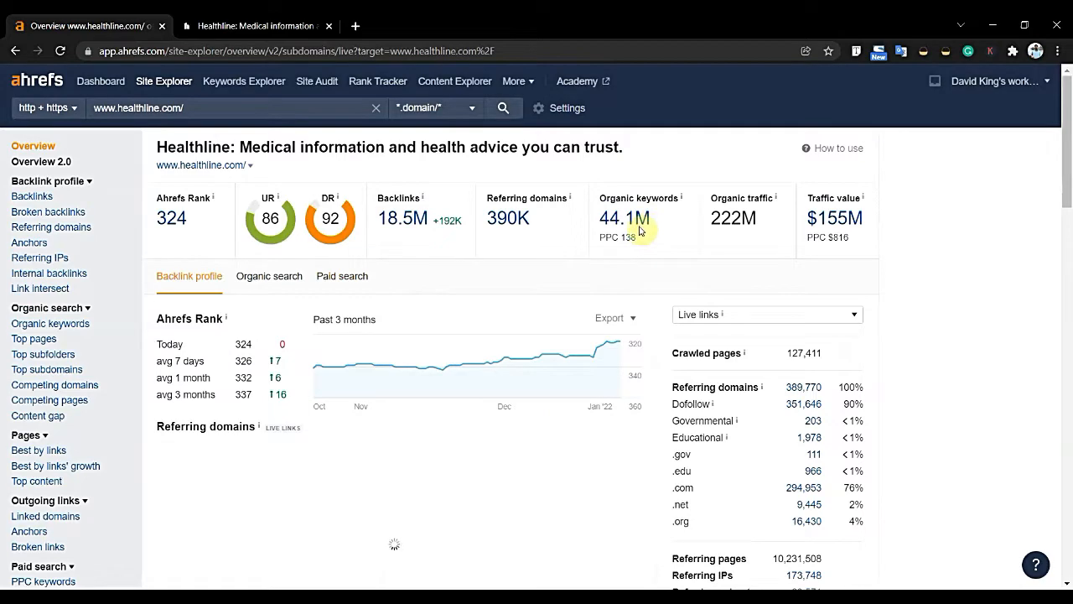
{"action": "scroll", "coordinate": [457, 235], "scroll_direction": "down", "scroll_amount": 1}
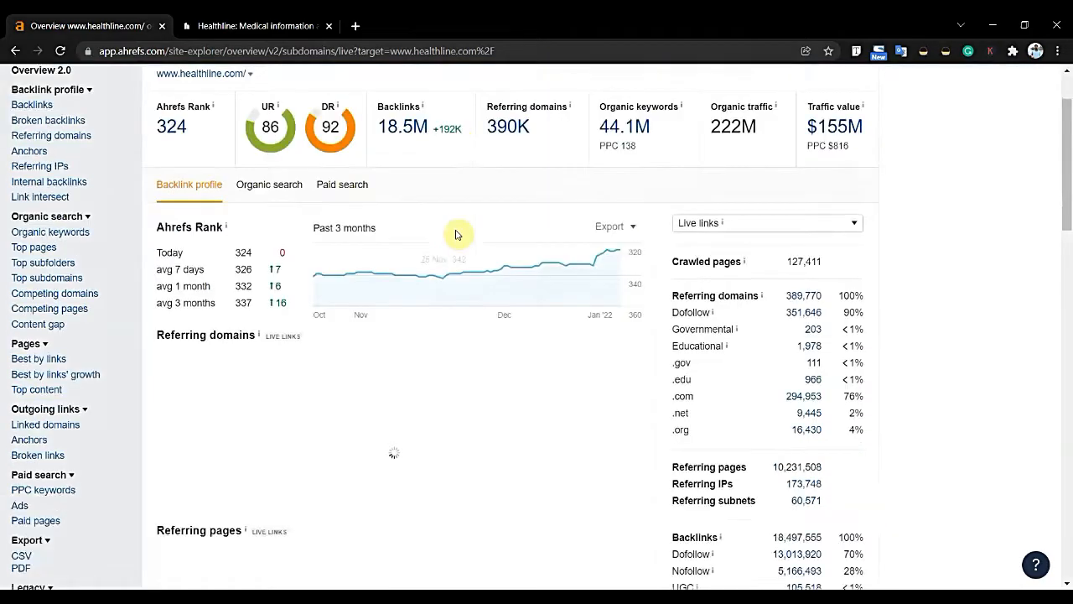
{"action": "scroll", "coordinate": [457, 235], "scroll_direction": "down", "scroll_amount": 4}
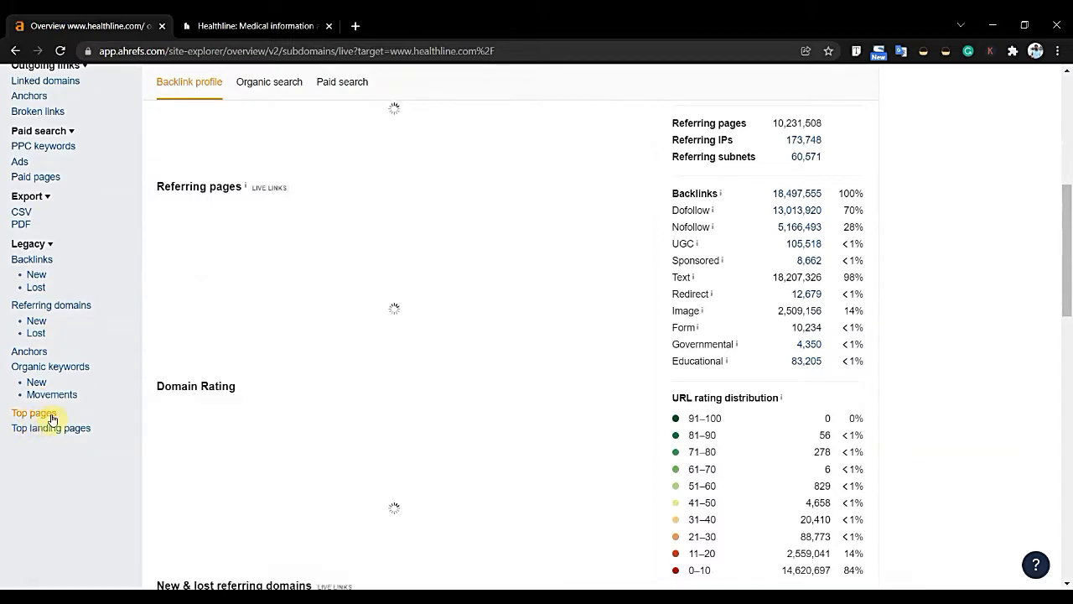
{"action": "left_click", "coordinate": [45, 412]}
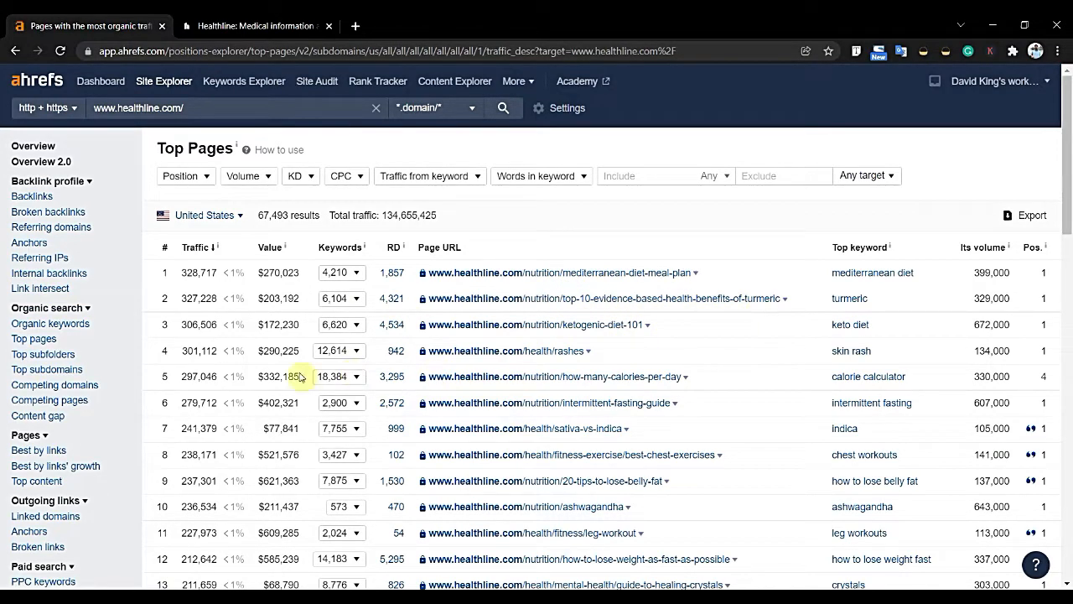
Step: Look through the top pages and open the top-ranked mediterranean-diet-meal-plan article in a new browser tab
{"action": "scroll", "coordinate": [430, 501], "scroll_direction": "down", "scroll_amount": 2}
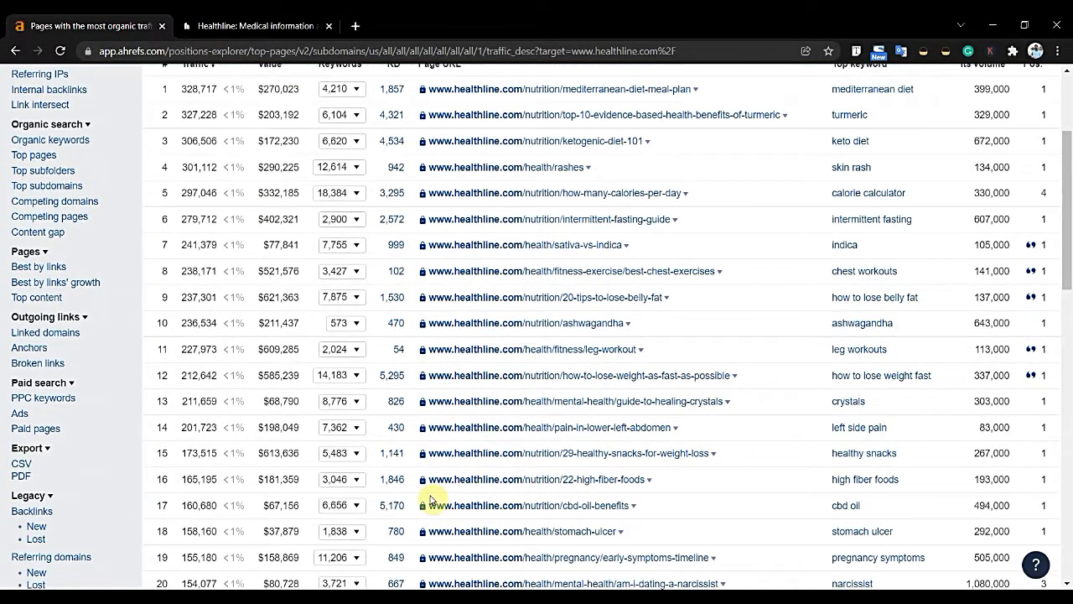
{"action": "scroll", "coordinate": [430, 501], "scroll_direction": "down", "scroll_amount": 3}
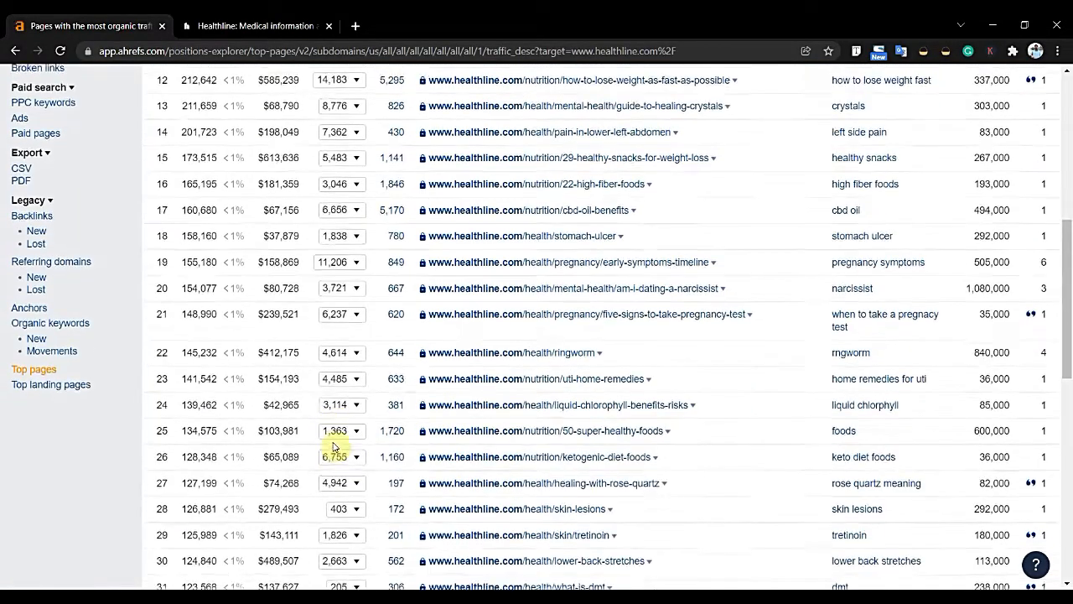
{"action": "scroll", "coordinate": [333, 446], "scroll_direction": "down", "scroll_amount": 1}
{"action": "scroll", "coordinate": [333, 446], "scroll_direction": "up", "scroll_amount": 6}
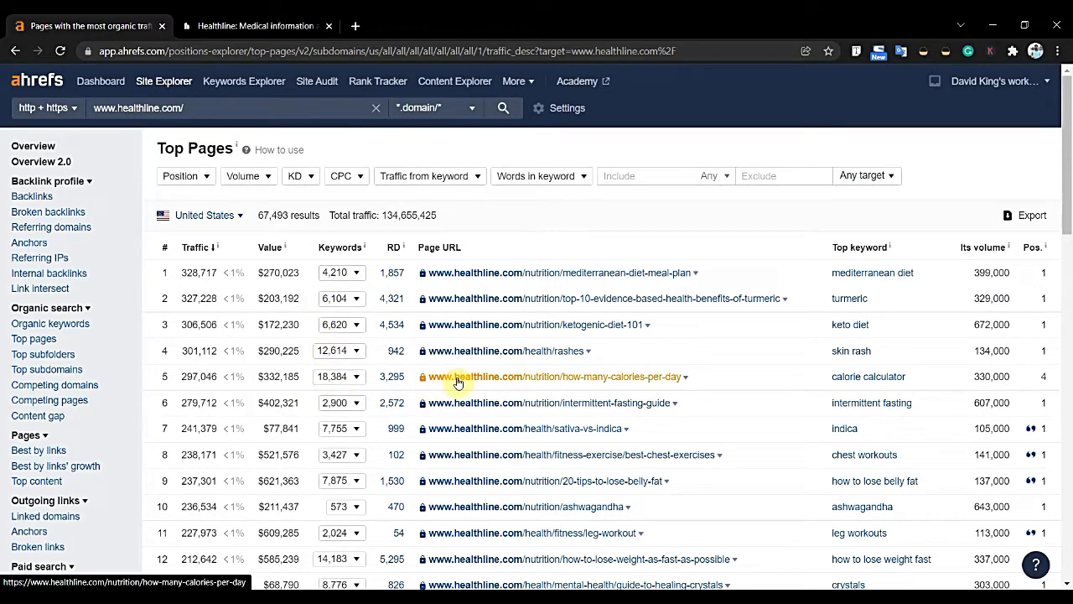
{"action": "right_click", "coordinate": [495, 276]}
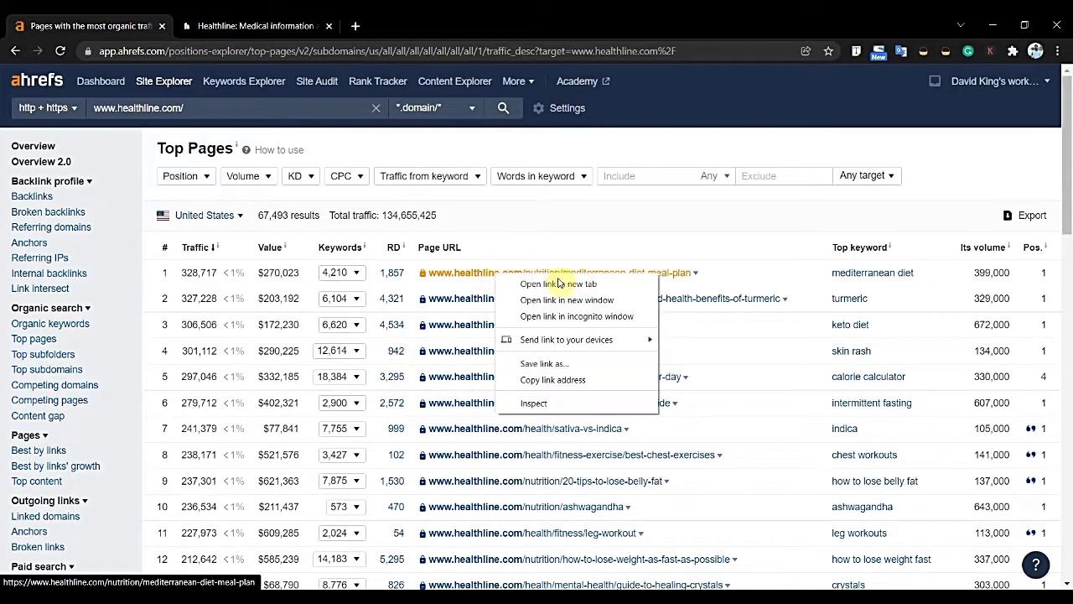
{"action": "left_click", "coordinate": [524, 284]}
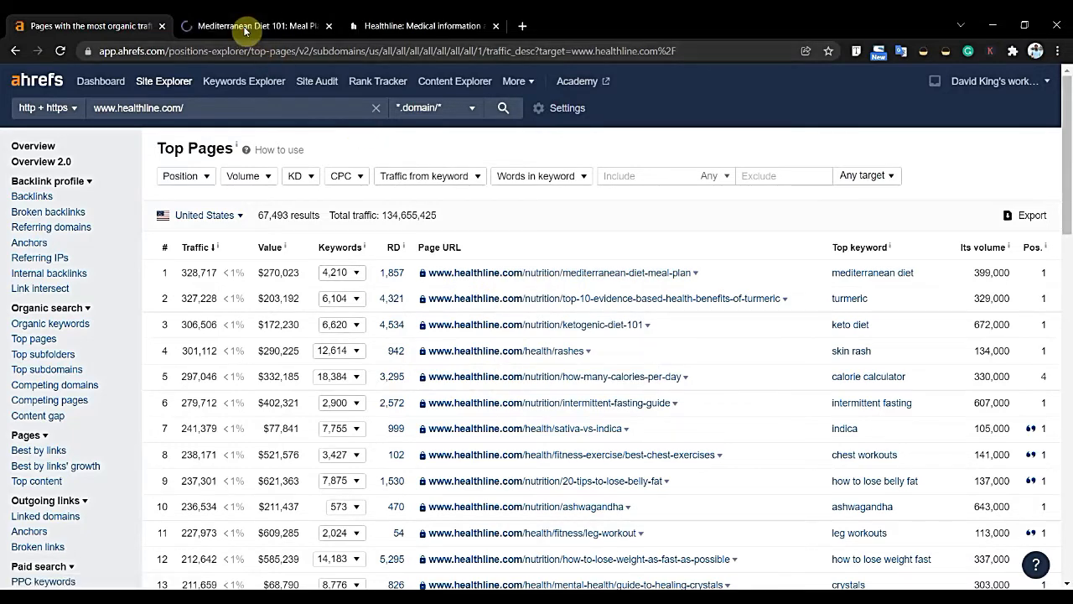
{"action": "left_click", "coordinate": [244, 28]}
Step: Examine the structure and content of the Mediterranean diet article, from its introduction through its closing sections
{"action": "scroll", "coordinate": [310, 386], "scroll_direction": "down", "scroll_amount": 1}
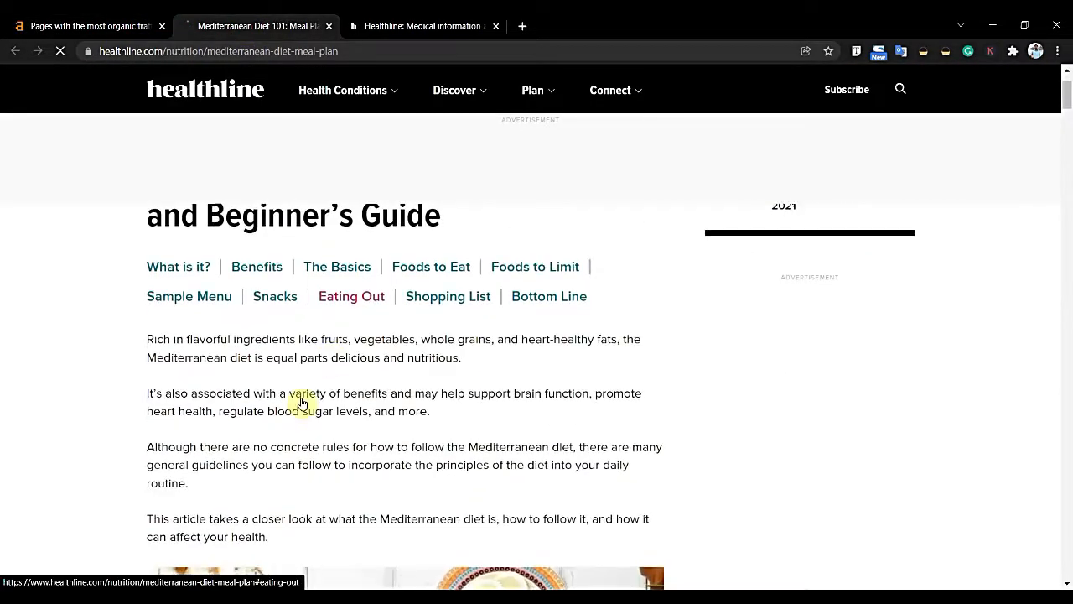
{"action": "scroll", "coordinate": [278, 402], "scroll_direction": "up", "scroll_amount": 1}
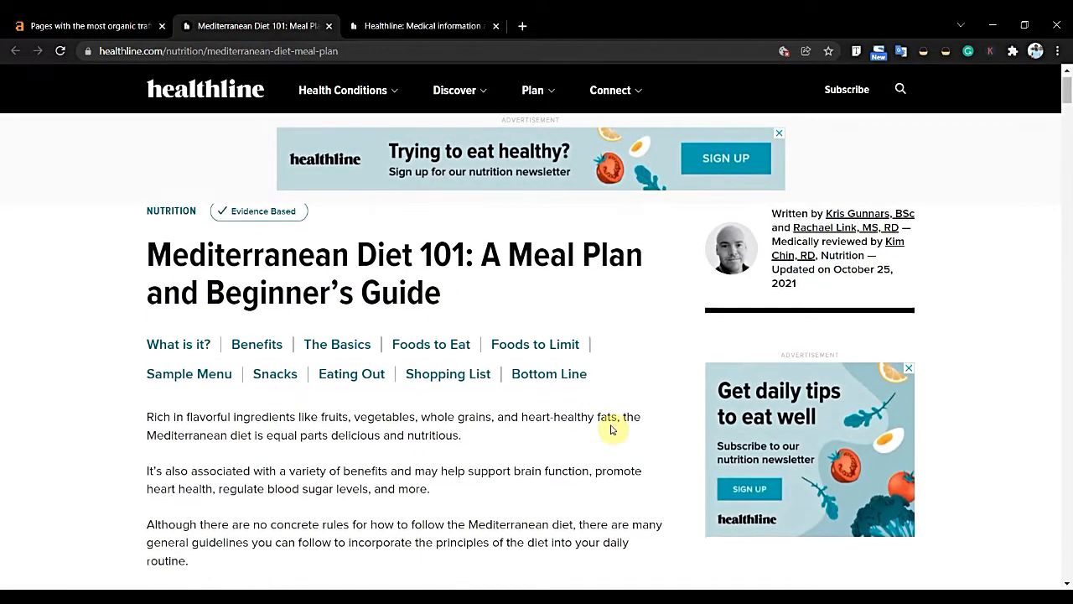
{"action": "scroll", "coordinate": [612, 429], "scroll_direction": "down", "scroll_amount": 5}
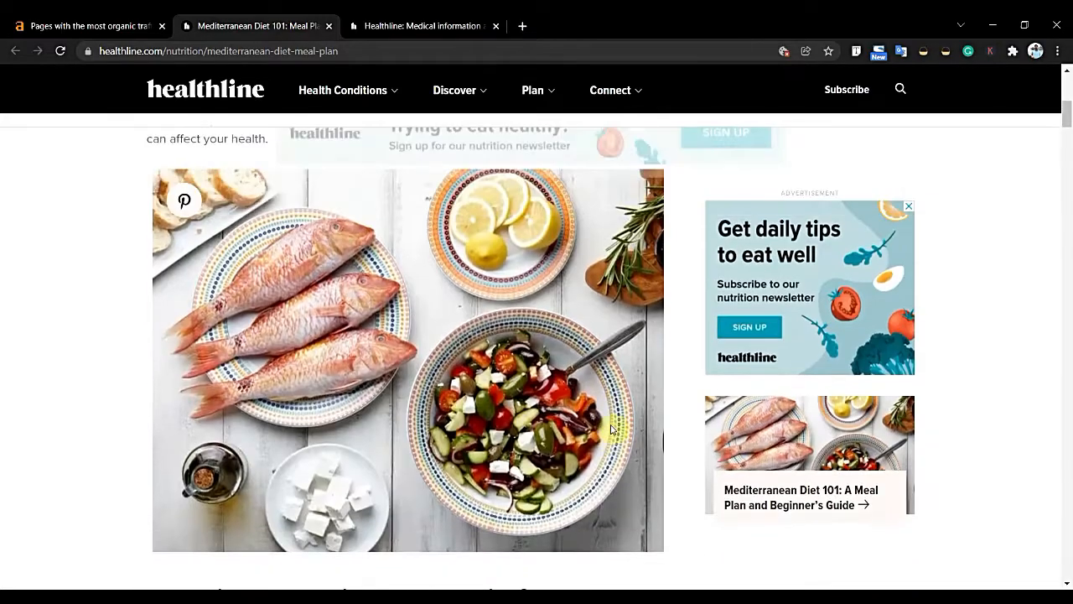
{"action": "scroll", "coordinate": [611, 430], "scroll_direction": "down", "scroll_amount": 5}
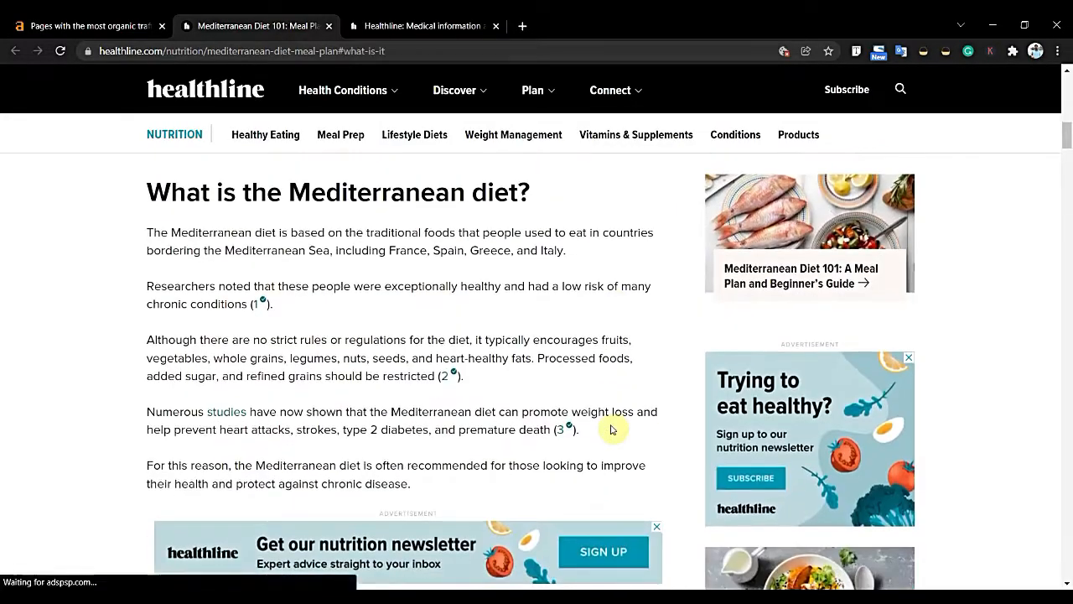
{"action": "scroll", "coordinate": [491, 427], "scroll_direction": "down", "scroll_amount": 4}
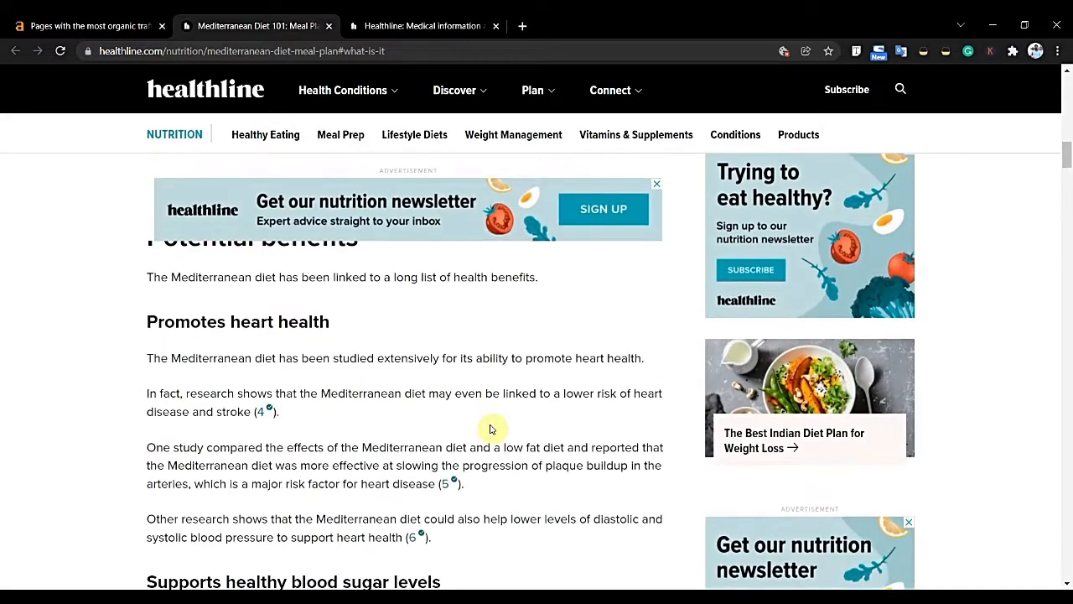
{"action": "scroll", "coordinate": [491, 427], "scroll_direction": "down", "scroll_amount": 5}
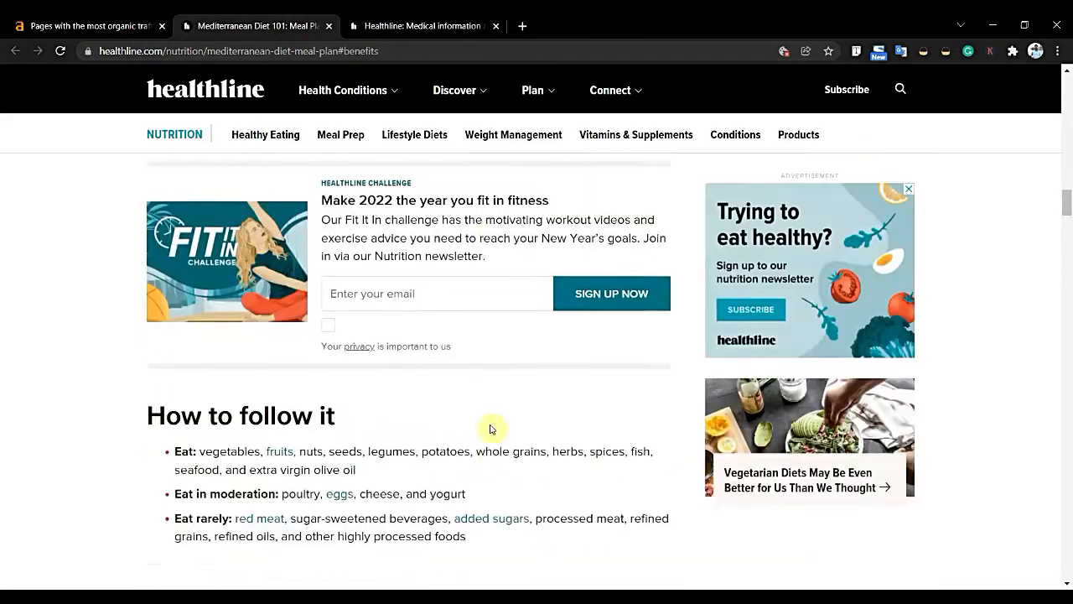
{"action": "scroll", "coordinate": [491, 428], "scroll_direction": "down", "scroll_amount": 10}
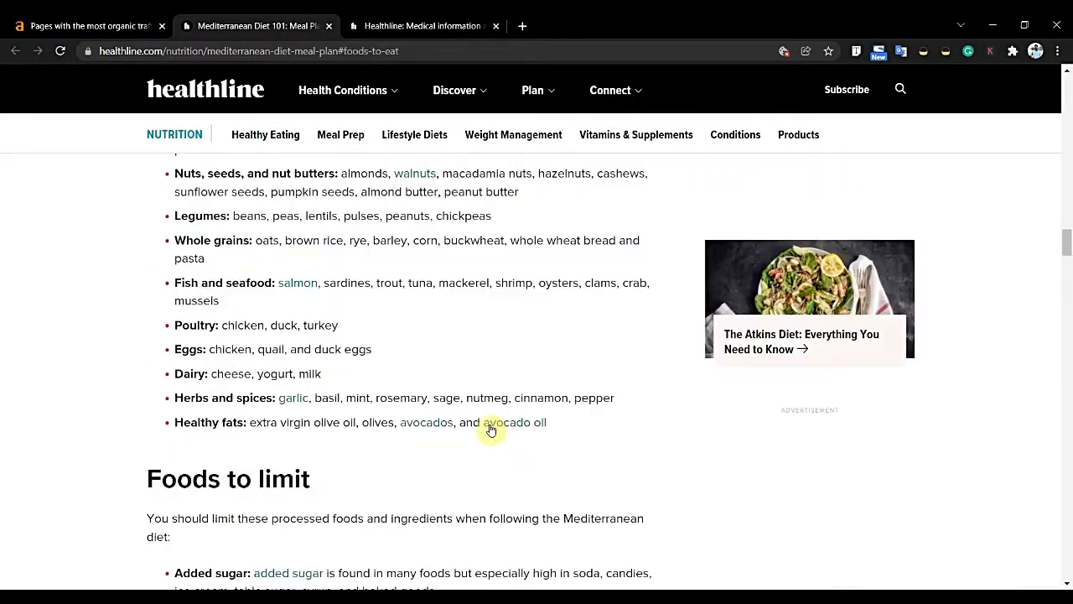
{"action": "scroll", "coordinate": [491, 428], "scroll_direction": "down", "scroll_amount": 10}
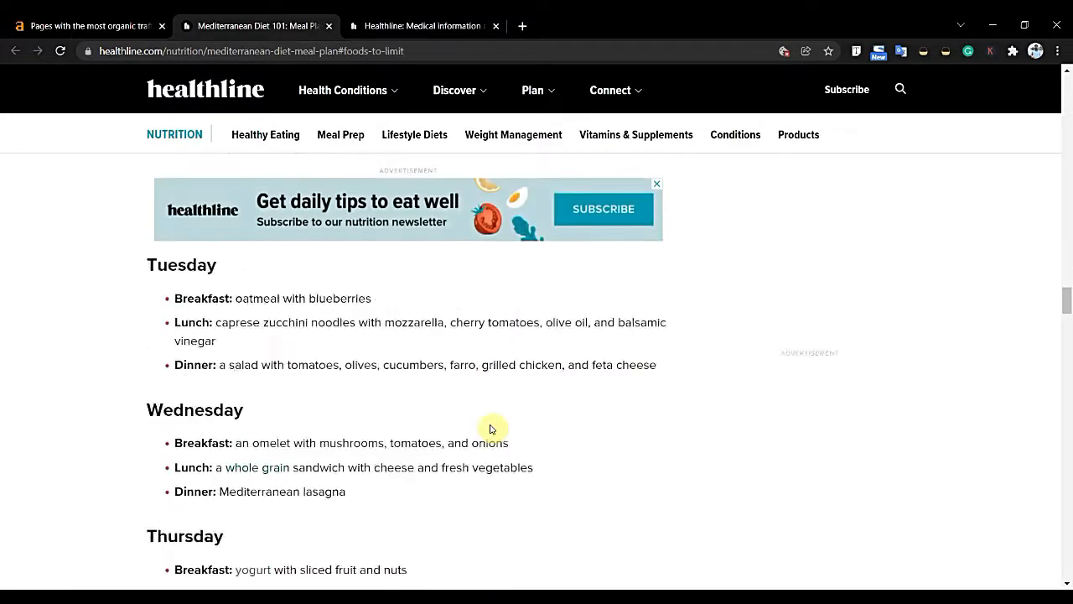
{"action": "scroll", "coordinate": [491, 428], "scroll_direction": "down", "scroll_amount": 15}
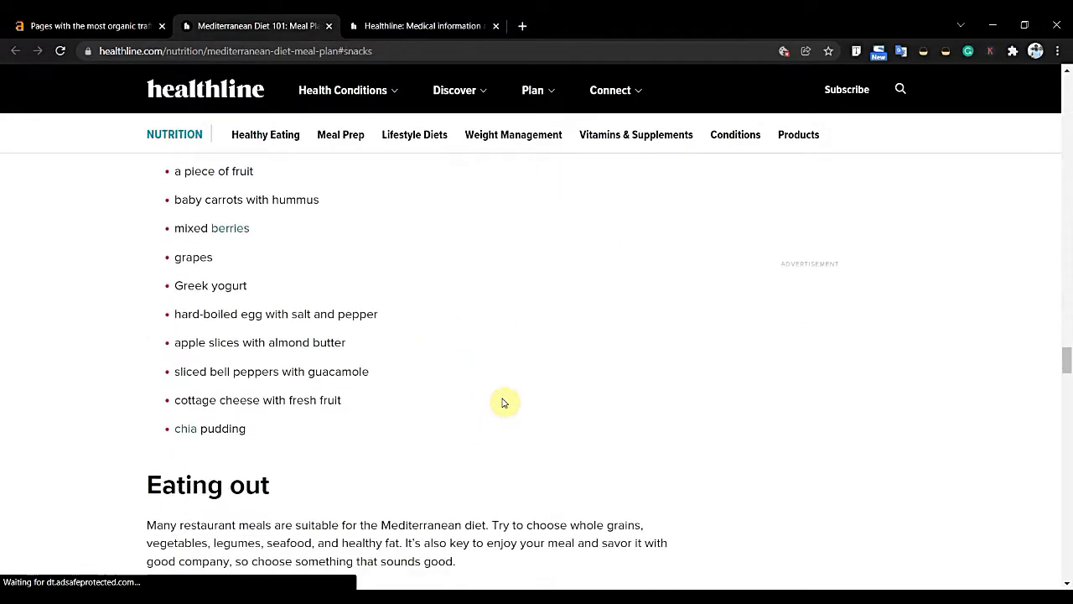
{"action": "scroll", "coordinate": [503, 404], "scroll_direction": "down", "scroll_amount": 10}
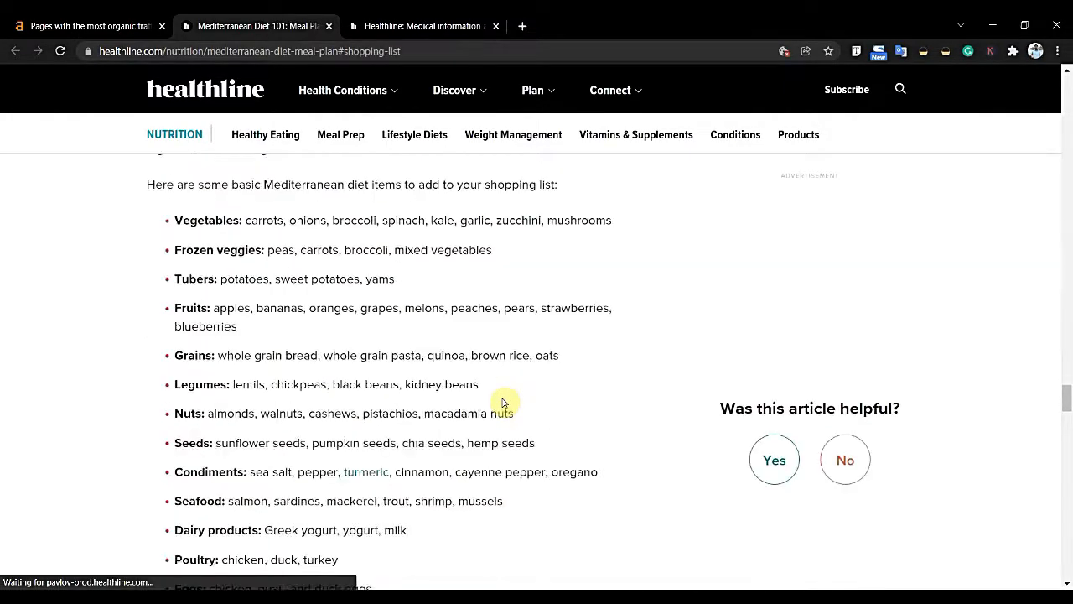
{"action": "scroll", "coordinate": [503, 403], "scroll_direction": "down", "scroll_amount": 7}
{"action": "scroll", "coordinate": [503, 403], "scroll_direction": "up", "scroll_amount": 15}
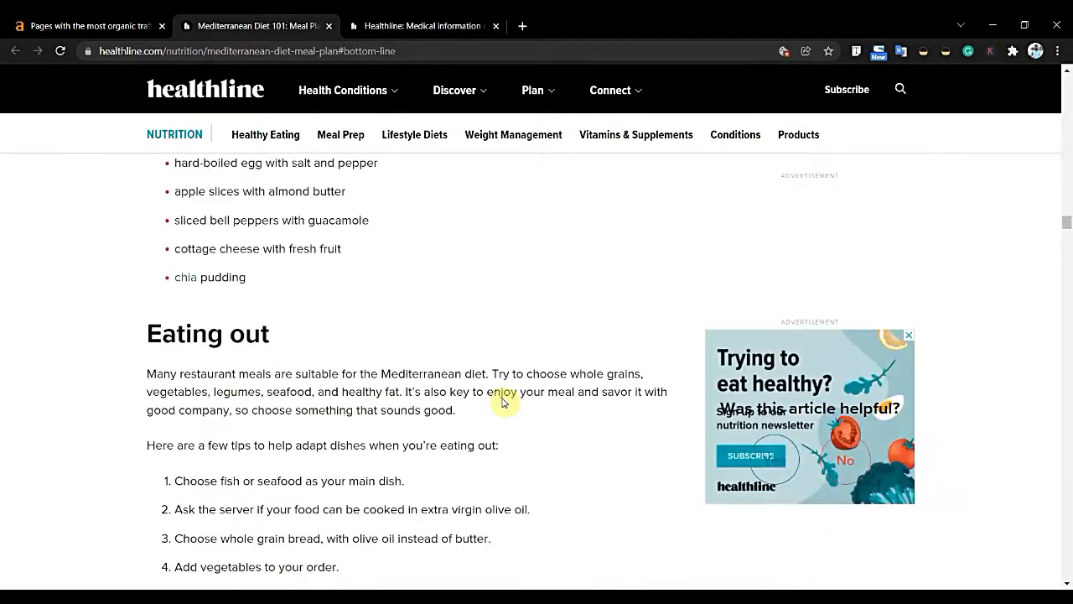
{"action": "scroll", "coordinate": [503, 404], "scroll_direction": "up", "scroll_amount": 10}
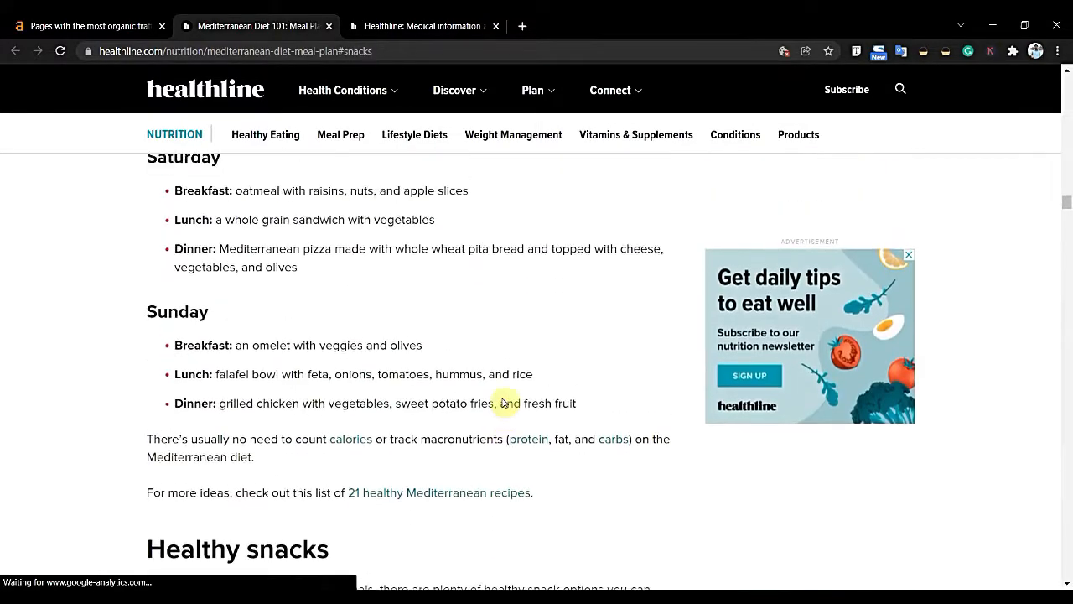
{"action": "scroll", "coordinate": [503, 403], "scroll_direction": "up", "scroll_amount": 12}
{"action": "scroll", "coordinate": [442, 498], "scroll_direction": "up", "scroll_amount": 6}
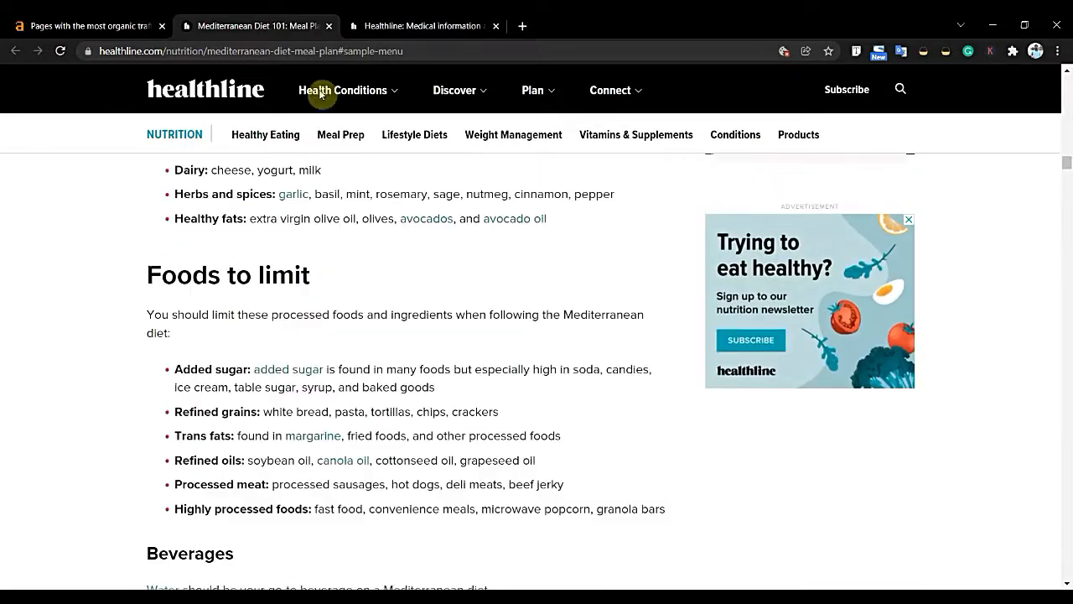
Step: Return to Ahrefs and open the legacy Organic keywords report for healthline.com
{"action": "left_click", "coordinate": [93, 25]}
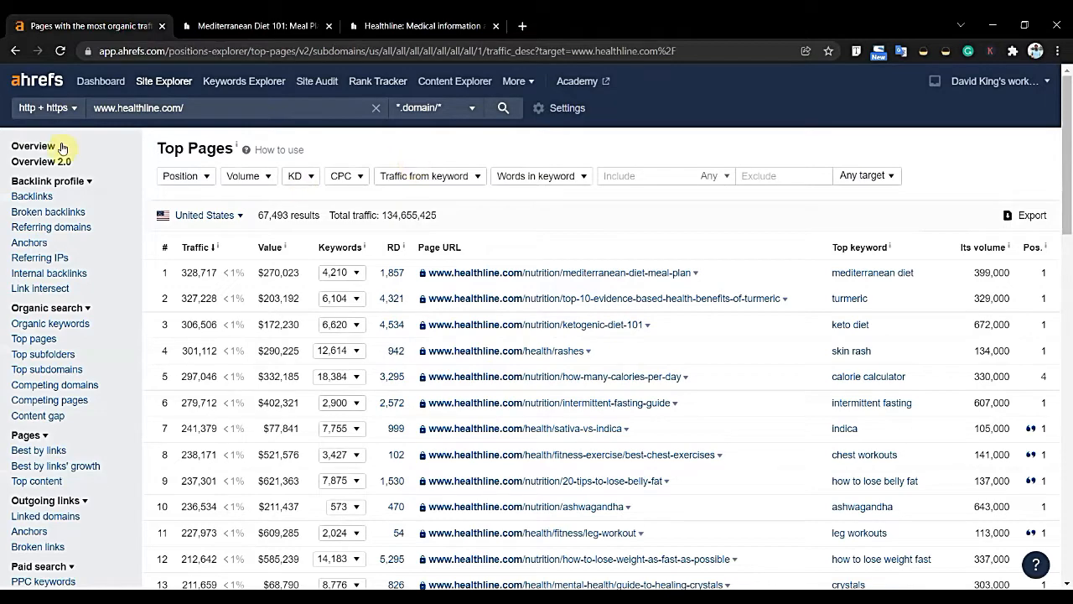
{"action": "scroll", "coordinate": [249, 292], "scroll_direction": "down", "scroll_amount": 2}
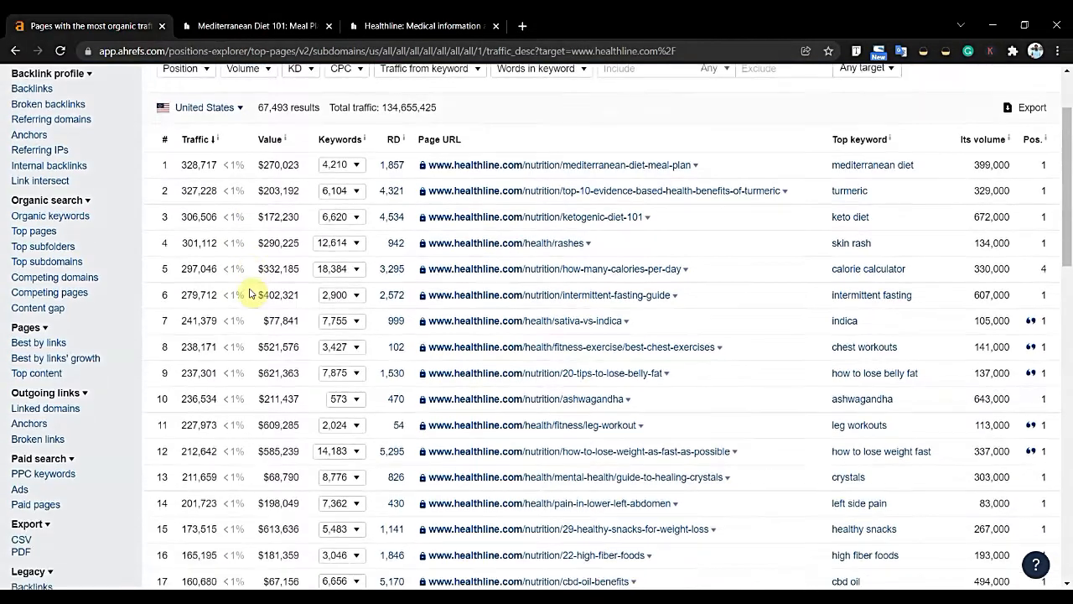
{"action": "scroll", "coordinate": [249, 292], "scroll_direction": "down", "scroll_amount": 3}
{"action": "scroll", "coordinate": [50, 444], "scroll_direction": "down", "scroll_amount": 2}
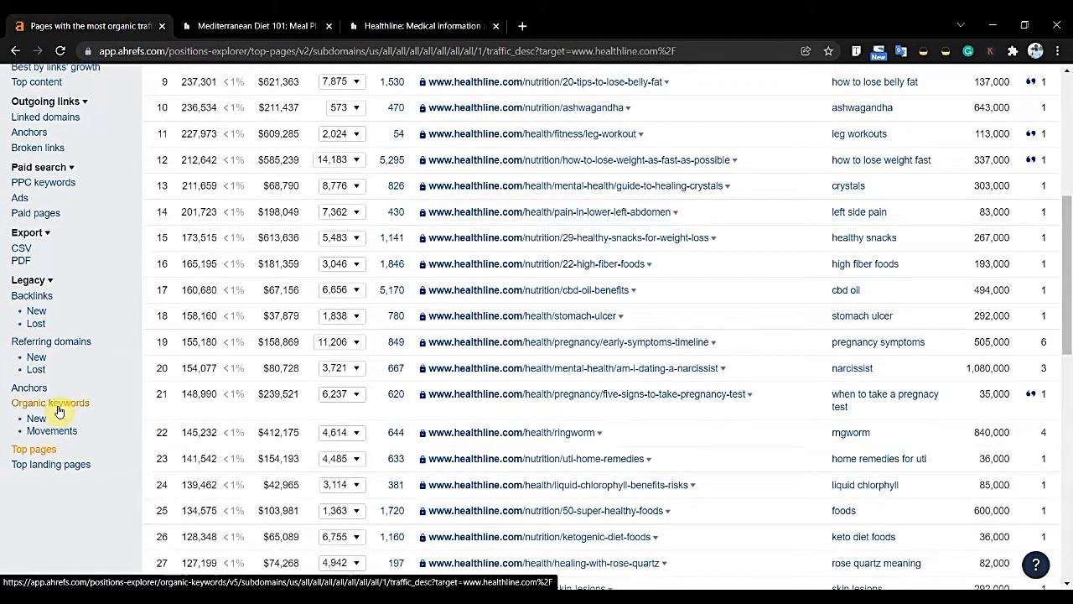
{"action": "left_click", "coordinate": [58, 406]}
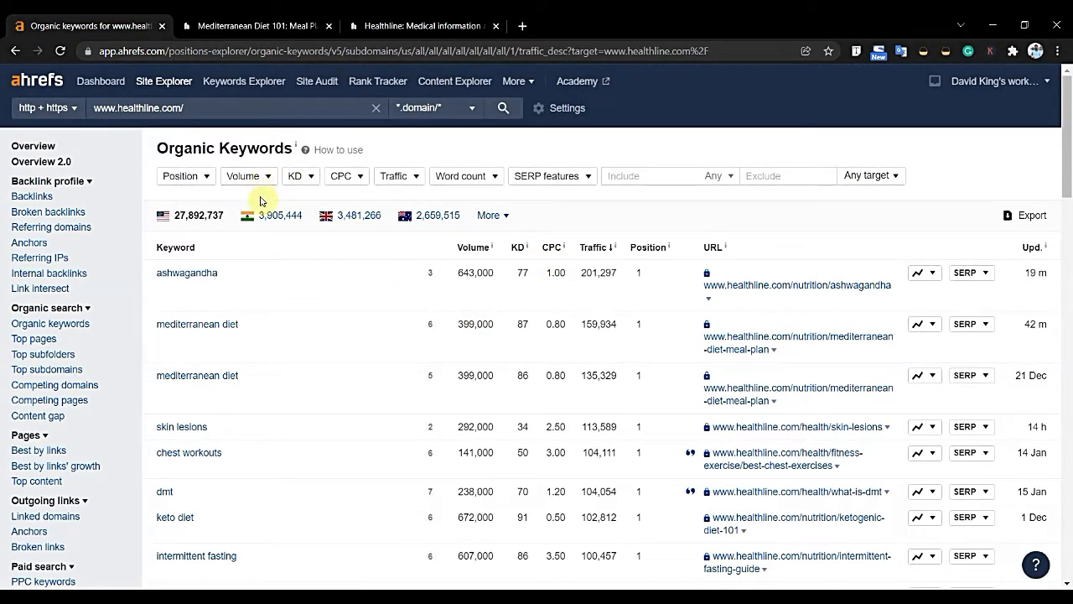
Step: Filter the organic keywords to include only those with the Featured snippet SERP feature
{"action": "left_click", "coordinate": [574, 178]}
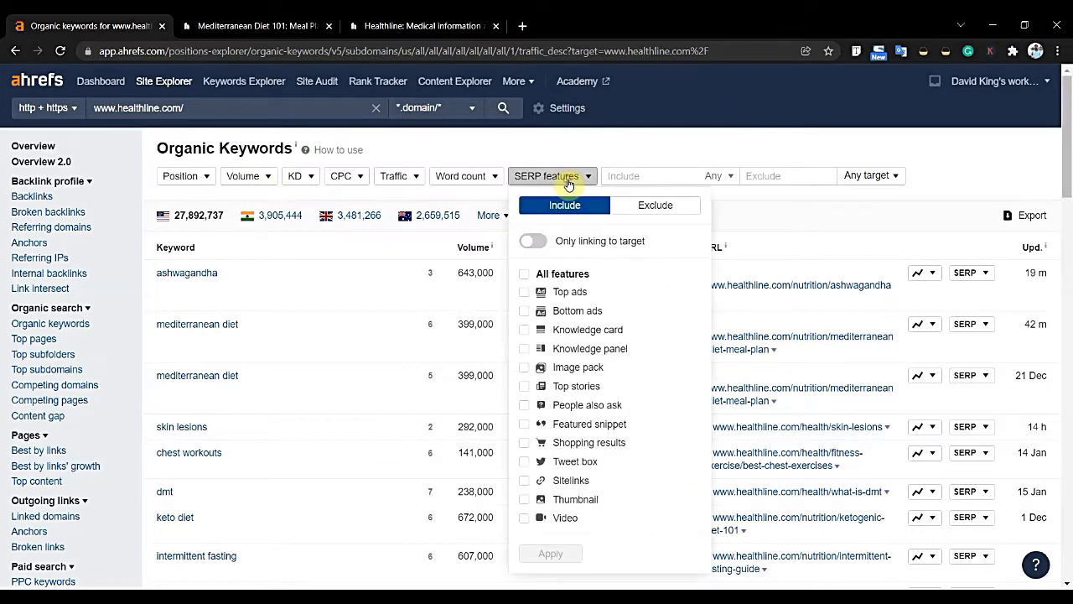
{"action": "left_click", "coordinate": [562, 425]}
{"action": "left_click", "coordinate": [551, 554]}
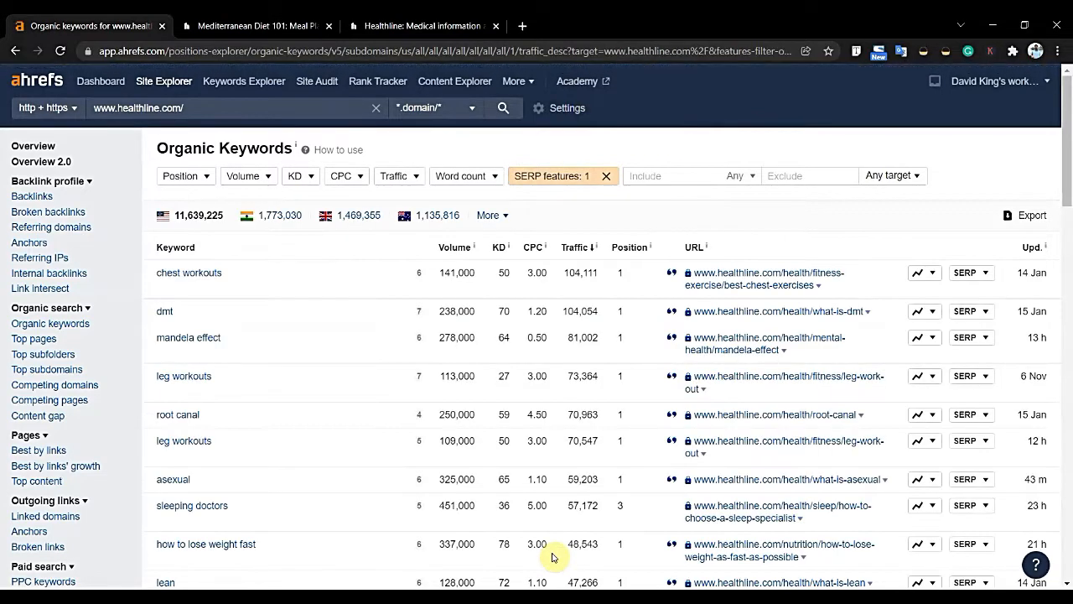
Step: Limit the keyword difficulty (KD) of the organic keywords to a maximum of 14
{"action": "left_click", "coordinate": [297, 182]}
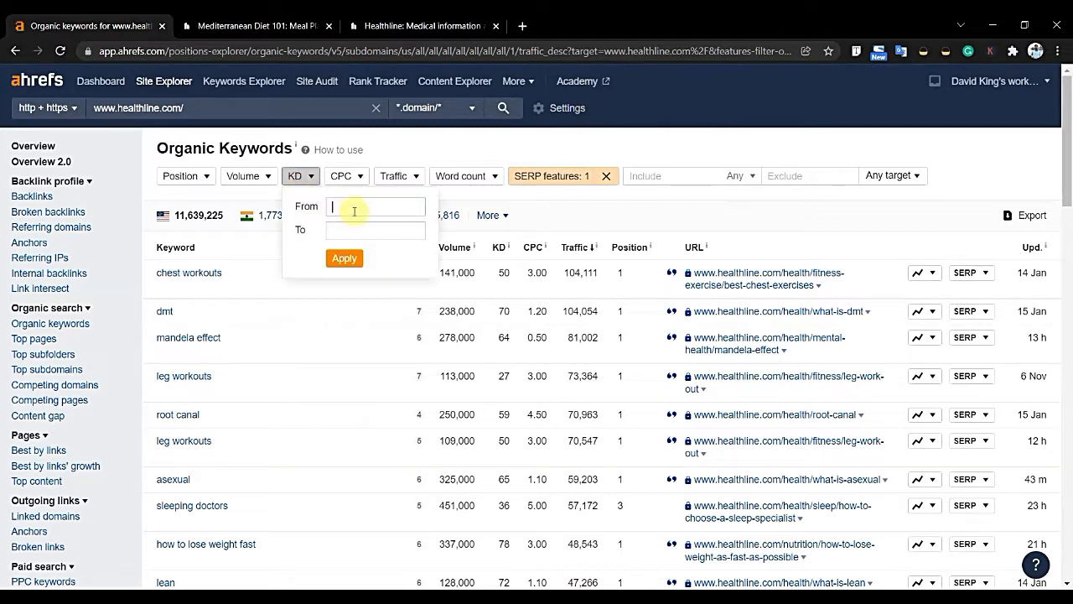
{"action": "left_click", "coordinate": [347, 255]}
{"action": "left_click", "coordinate": [304, 176]}
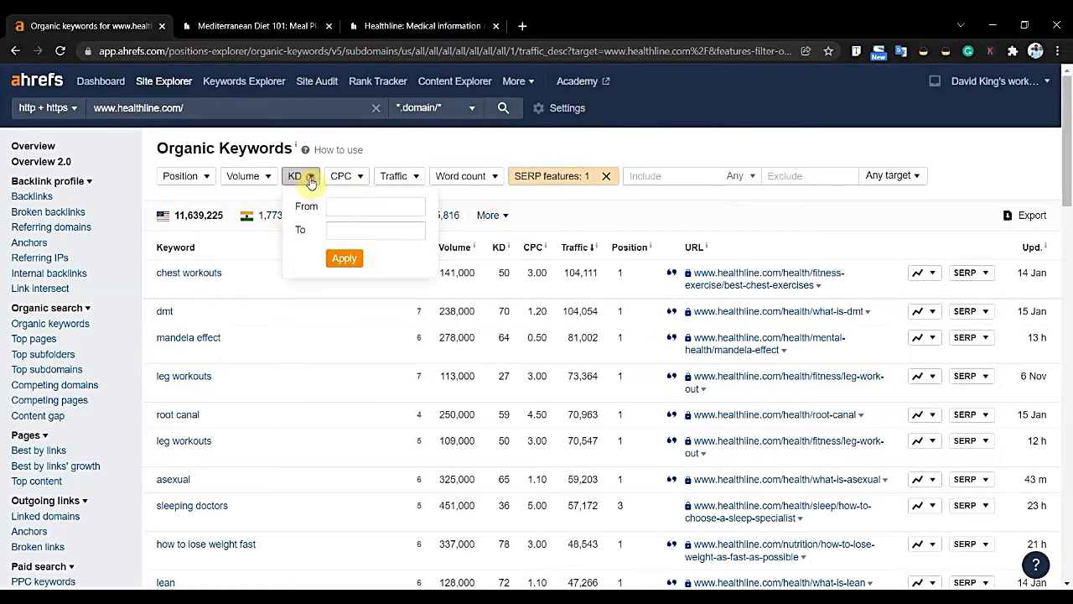
{"action": "left_click", "coordinate": [344, 226]}
{"action": "type", "text": "14"}
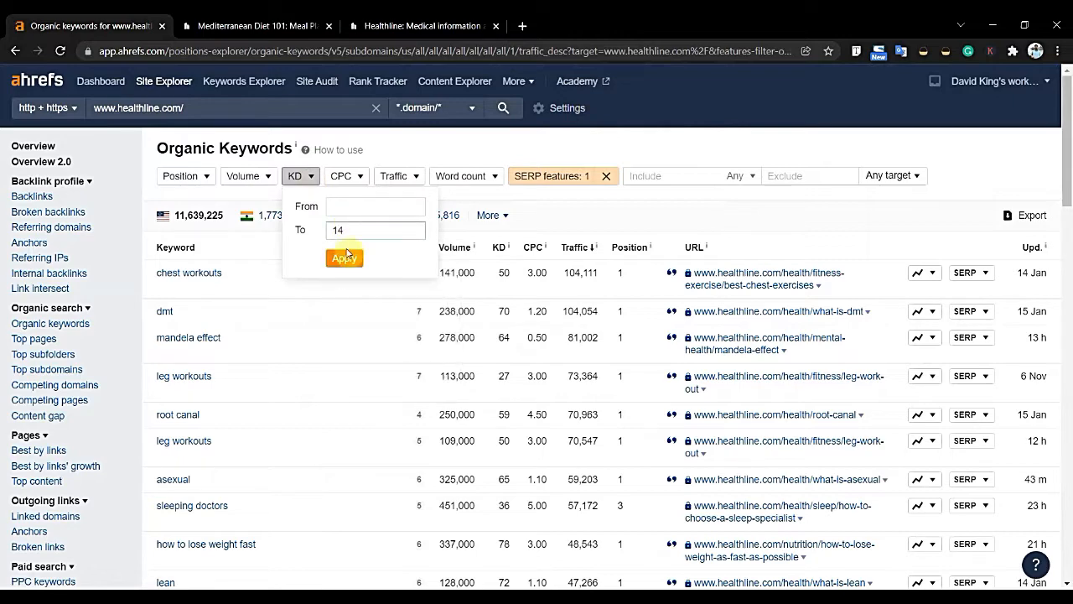
{"action": "left_click", "coordinate": [346, 260]}
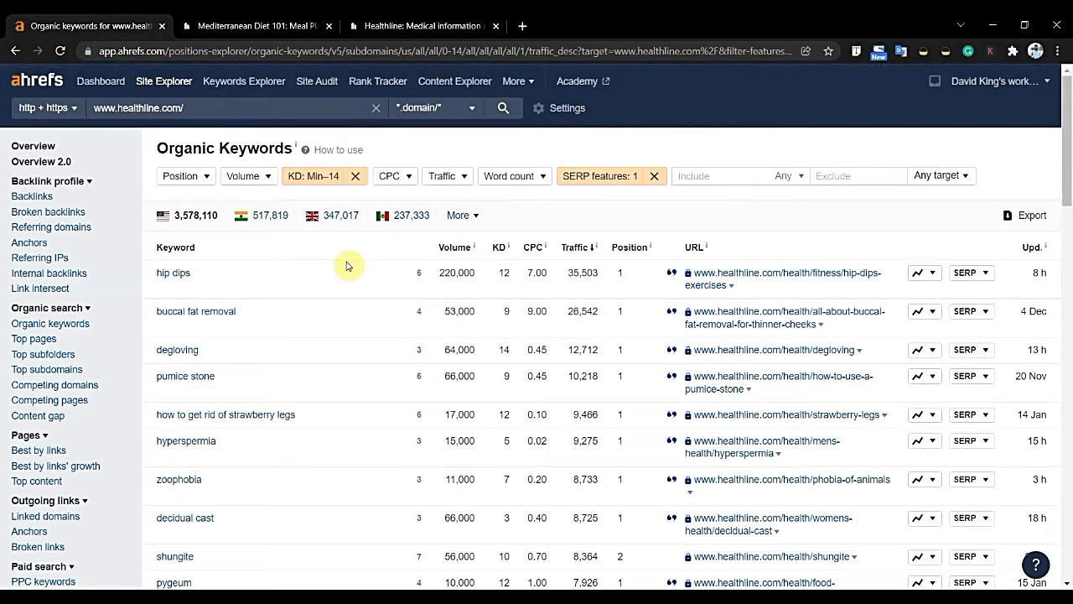
Step: Filter the organic keywords to those with a CPC of at least 5
{"action": "scroll", "coordinate": [426, 216], "scroll_direction": "down", "scroll_amount": 1}
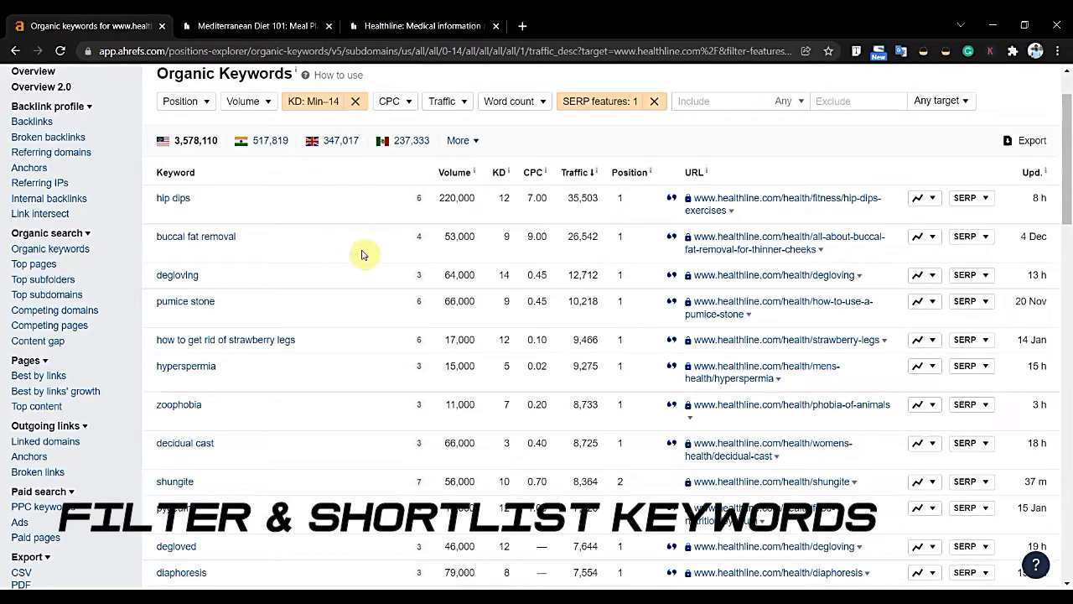
{"action": "scroll", "coordinate": [359, 251], "scroll_direction": "up", "scroll_amount": 1}
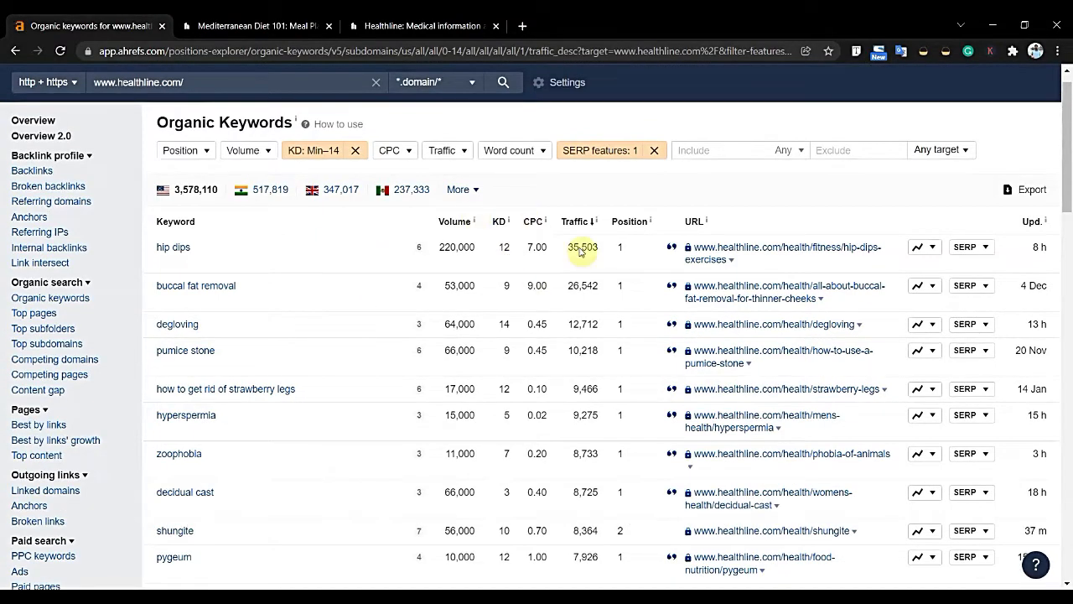
{"action": "left_click", "coordinate": [403, 152]}
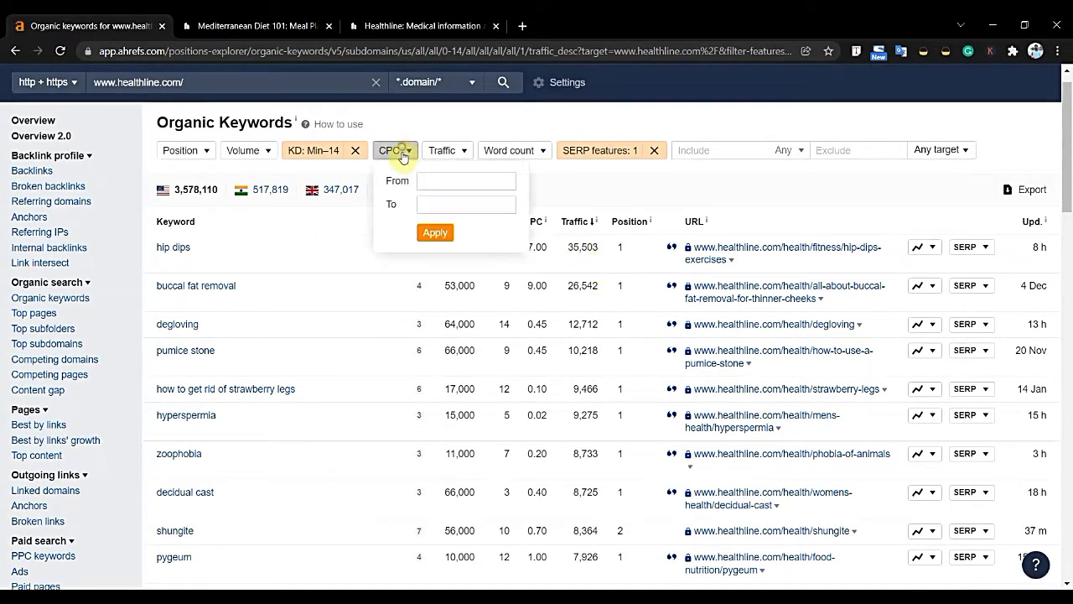
{"action": "left_click", "coordinate": [447, 180]}
{"action": "type", "text": "5"}
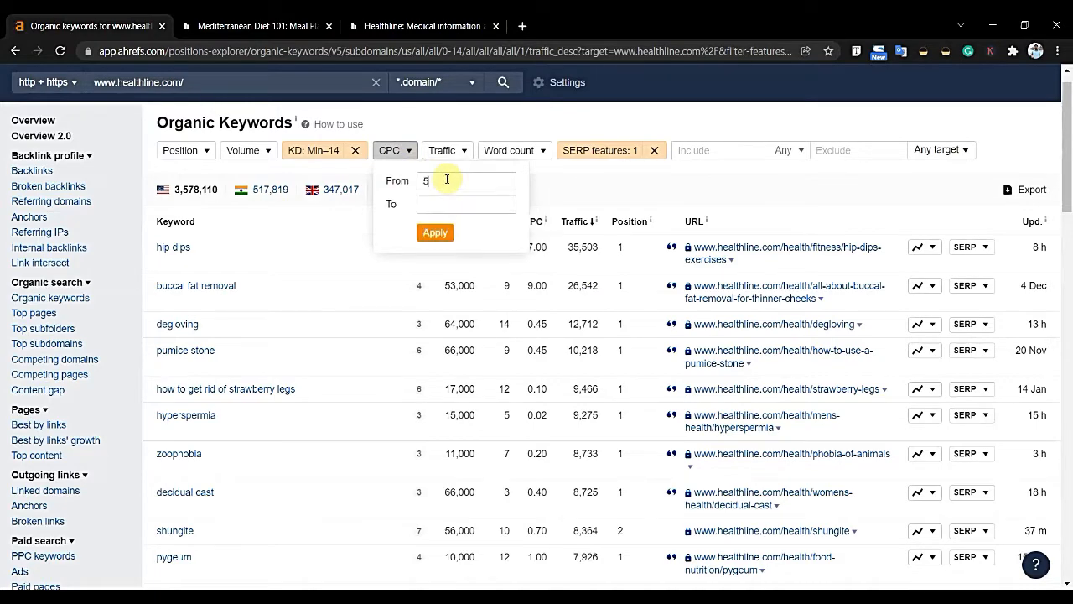
{"action": "left_click", "coordinate": [445, 232]}
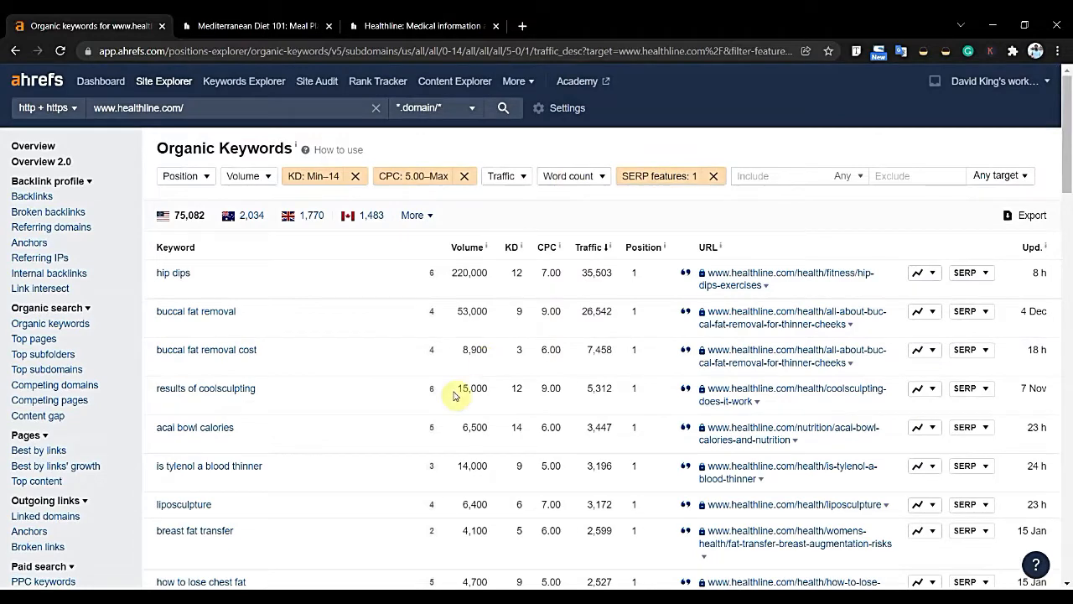
Step: Replace the keyword difficulty (KD) filter with a maximum of 7
{"action": "scroll", "coordinate": [455, 395], "scroll_direction": "down", "scroll_amount": 2}
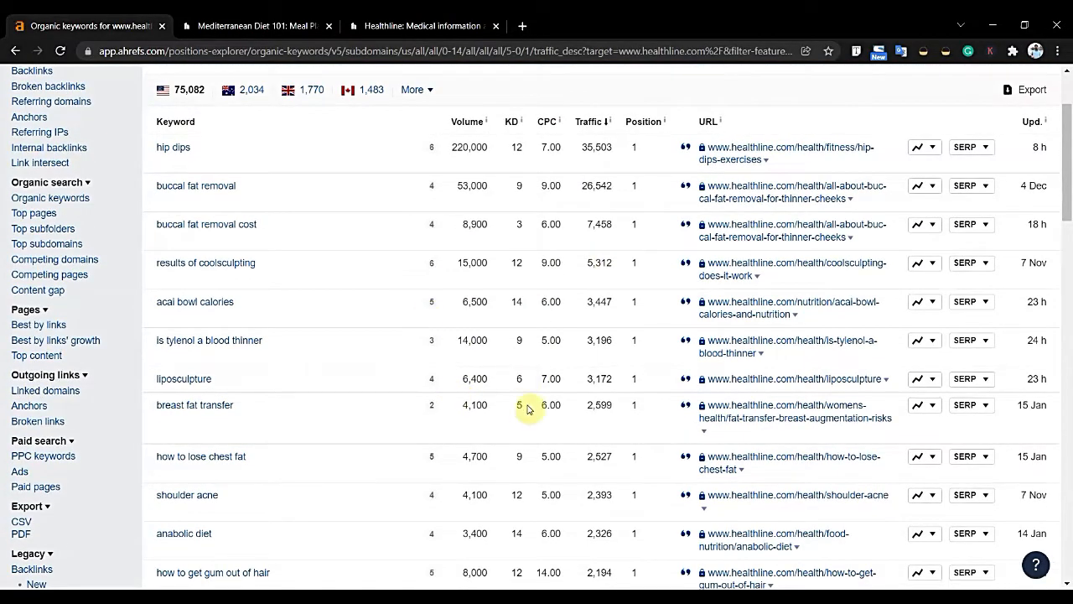
{"action": "scroll", "coordinate": [527, 408], "scroll_direction": "up", "scroll_amount": 2}
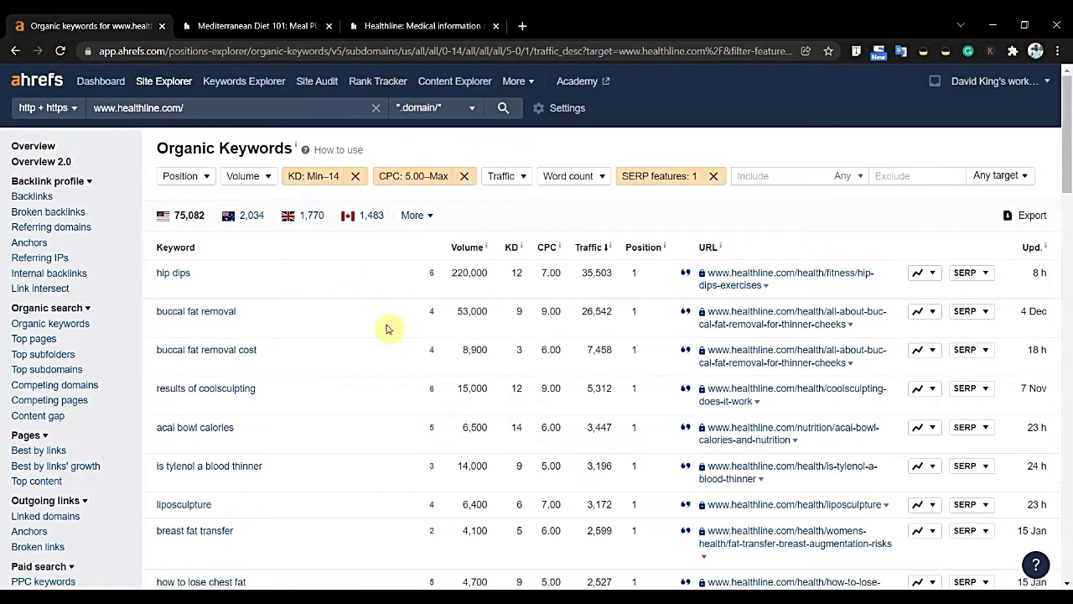
{"action": "left_click", "coordinate": [356, 184]}
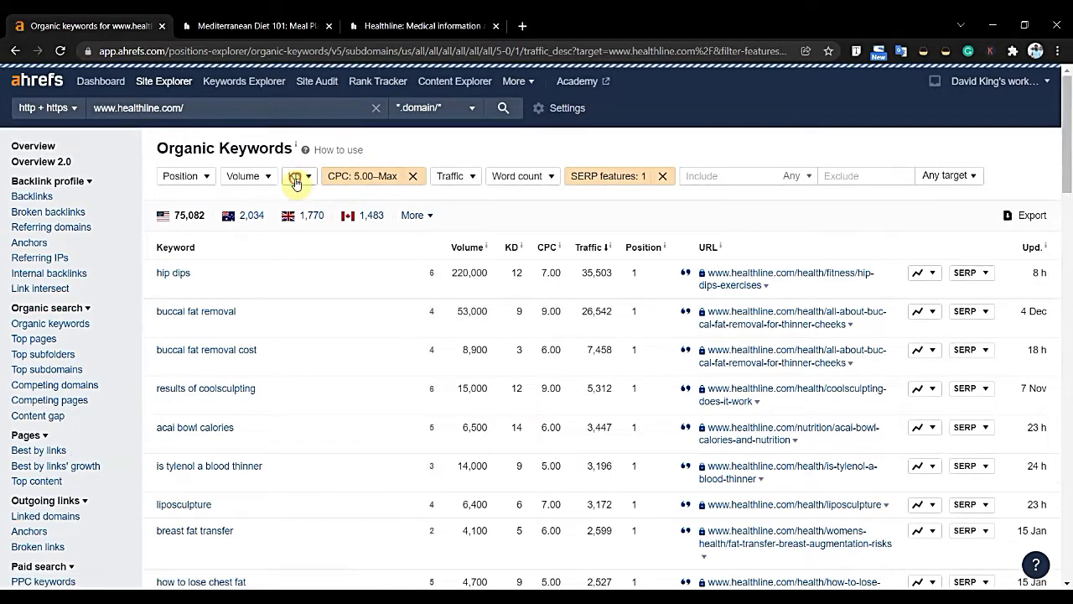
{"action": "left_click", "coordinate": [299, 176]}
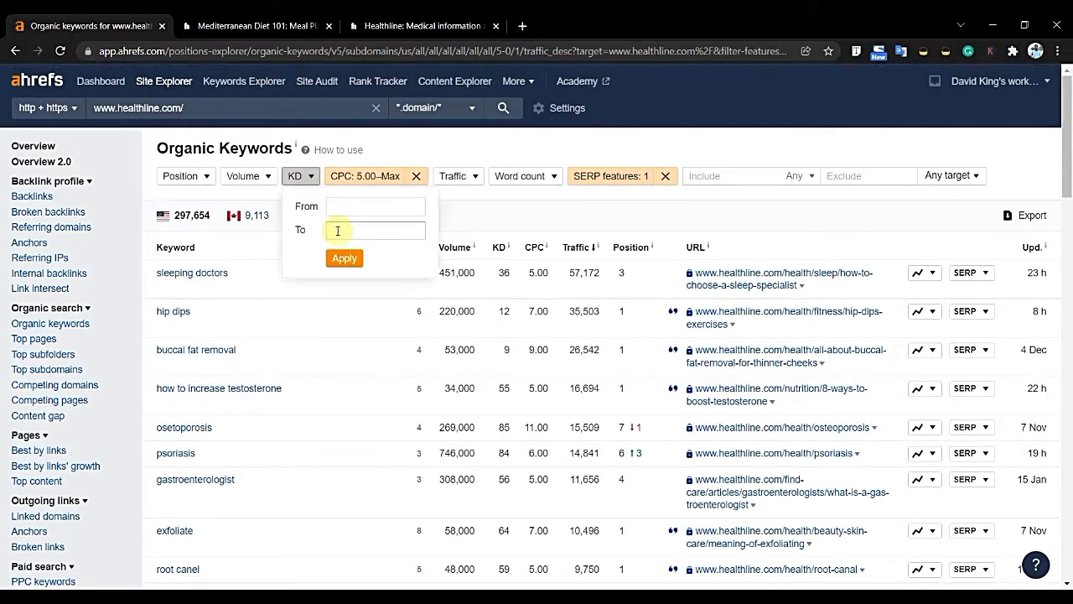
{"action": "left_click", "coordinate": [335, 230]}
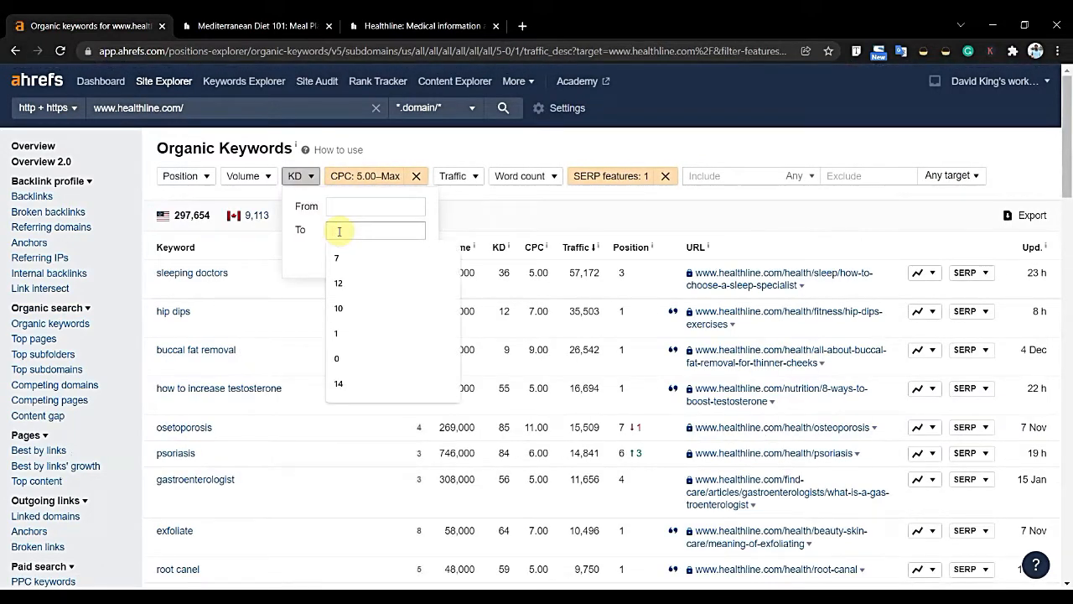
{"action": "type", "text": "7"}
{"action": "left_click", "coordinate": [344, 257]}
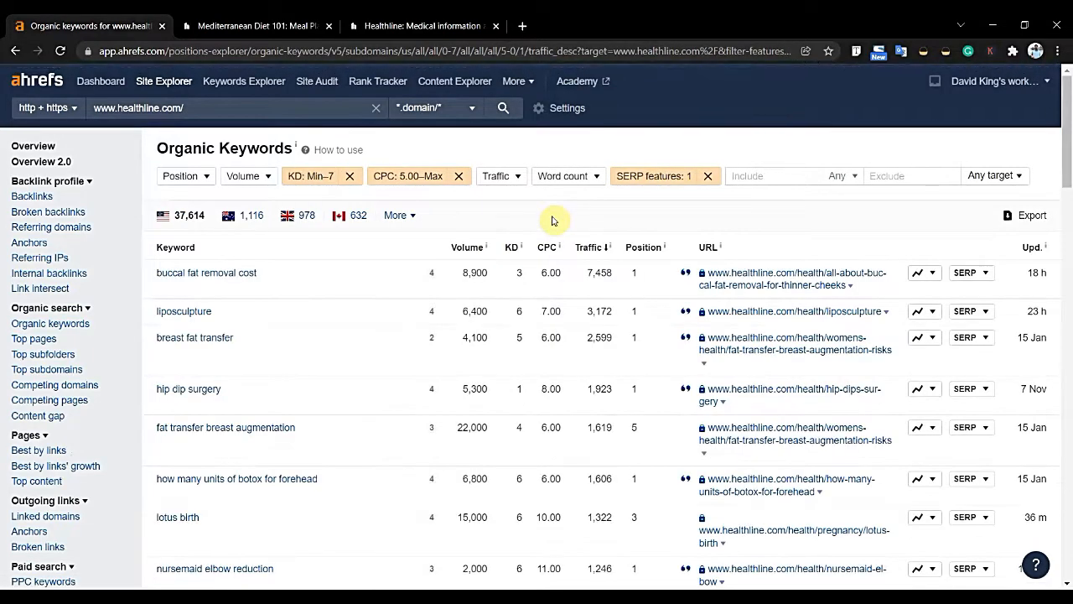
Step: Examine the filtered organic keywords across the full first page of results, comparing their volume, KD, CPC and traffic
{"action": "scroll", "coordinate": [457, 379], "scroll_direction": "down", "scroll_amount": 1}
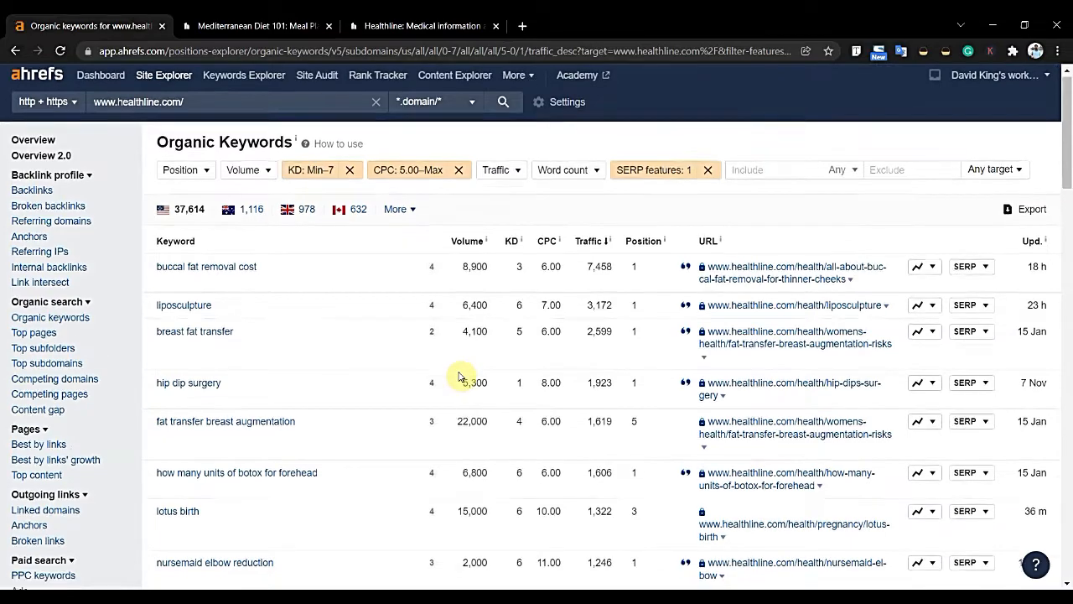
{"action": "scroll", "coordinate": [426, 425], "scroll_direction": "down", "scroll_amount": 7}
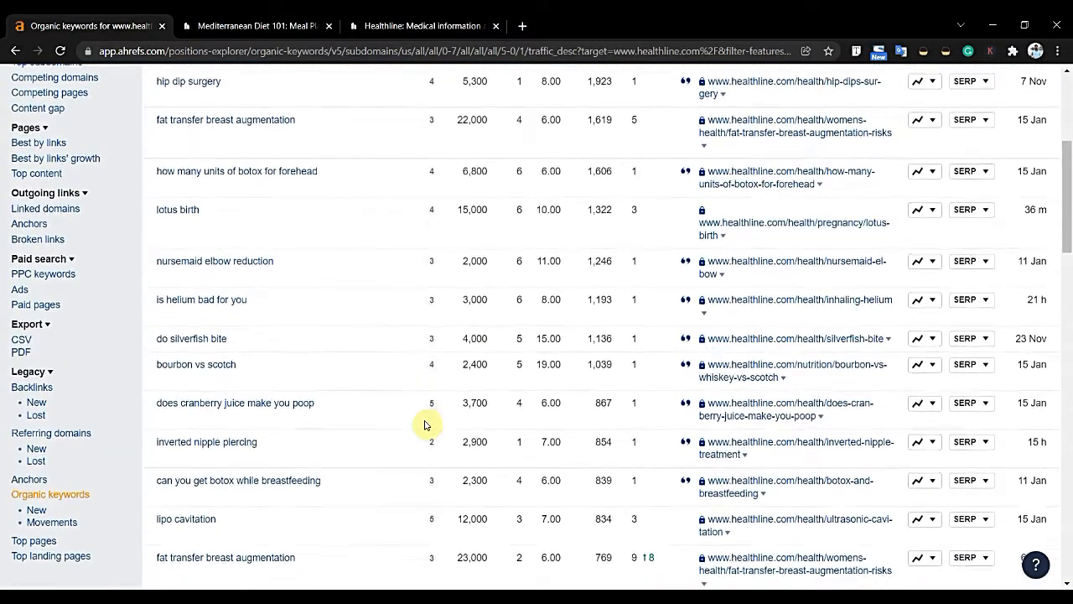
{"action": "mouse_move", "coordinate": [424, 425]}
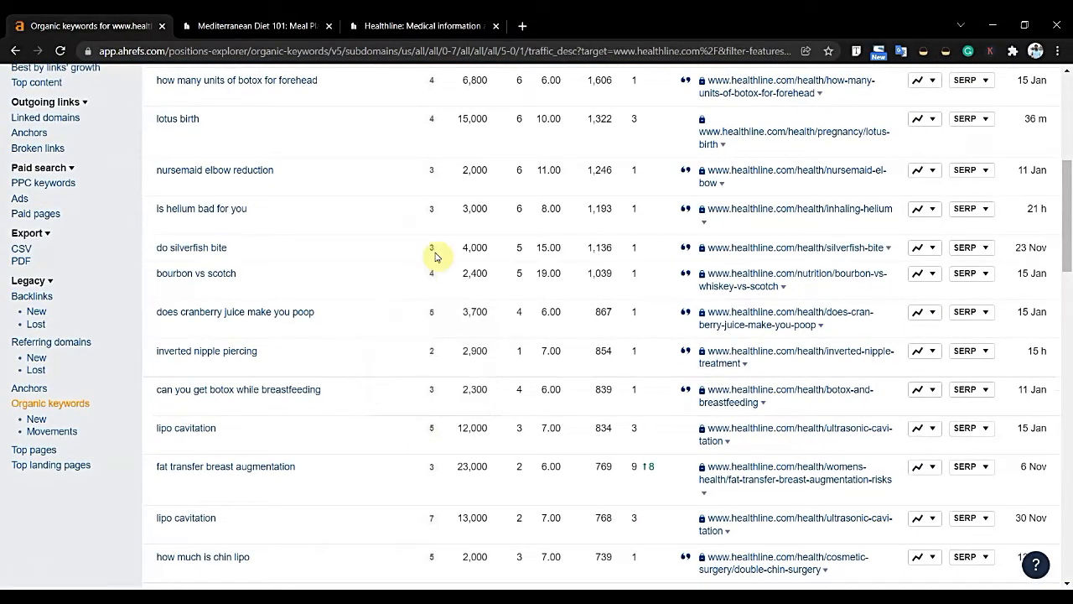
{"action": "scroll", "coordinate": [382, 247], "scroll_direction": "up", "scroll_amount": 8}
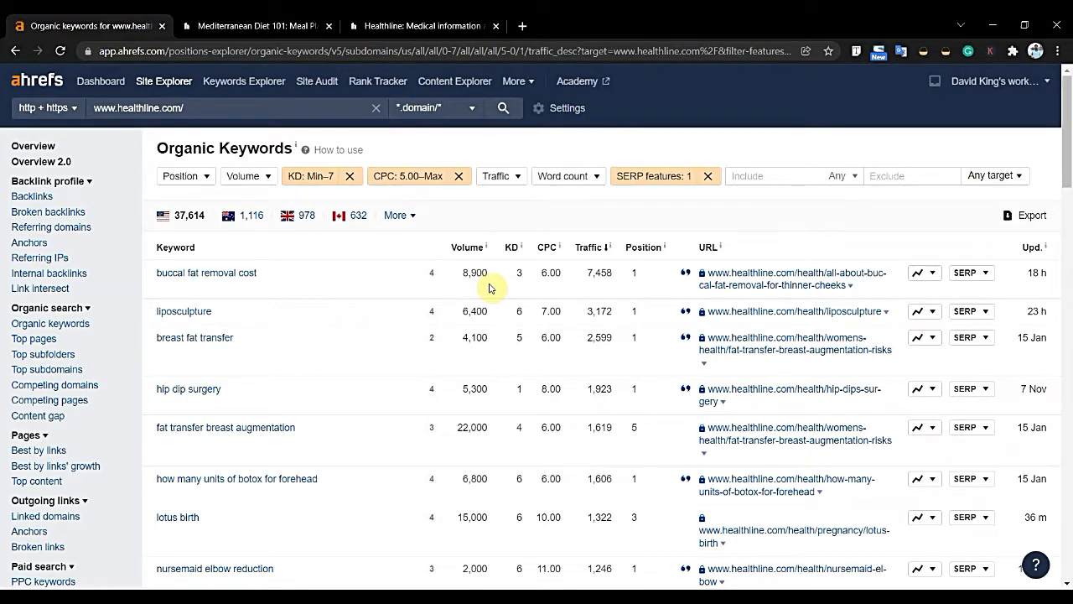
{"action": "scroll", "coordinate": [489, 288], "scroll_direction": "down", "scroll_amount": 1}
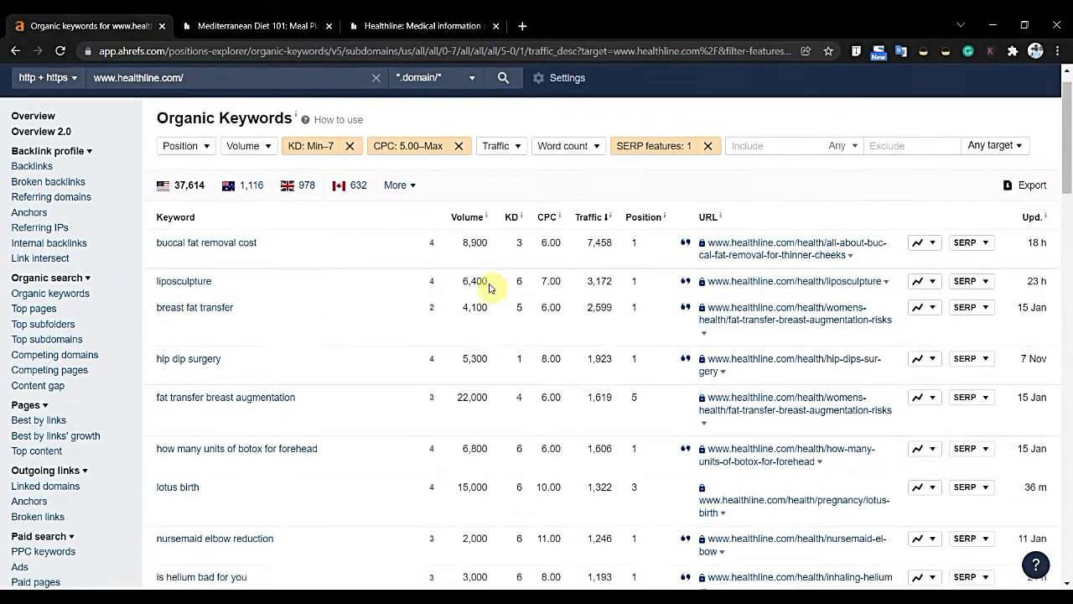
{"action": "scroll", "coordinate": [412, 354], "scroll_direction": "down", "scroll_amount": 3}
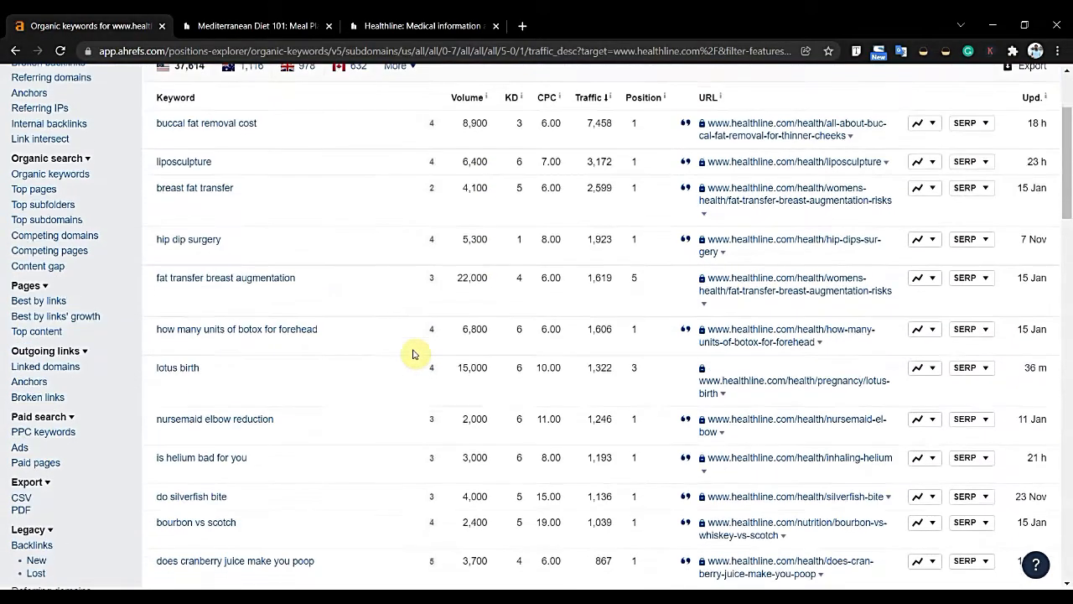
{"action": "scroll", "coordinate": [413, 354], "scroll_direction": "down", "scroll_amount": 6}
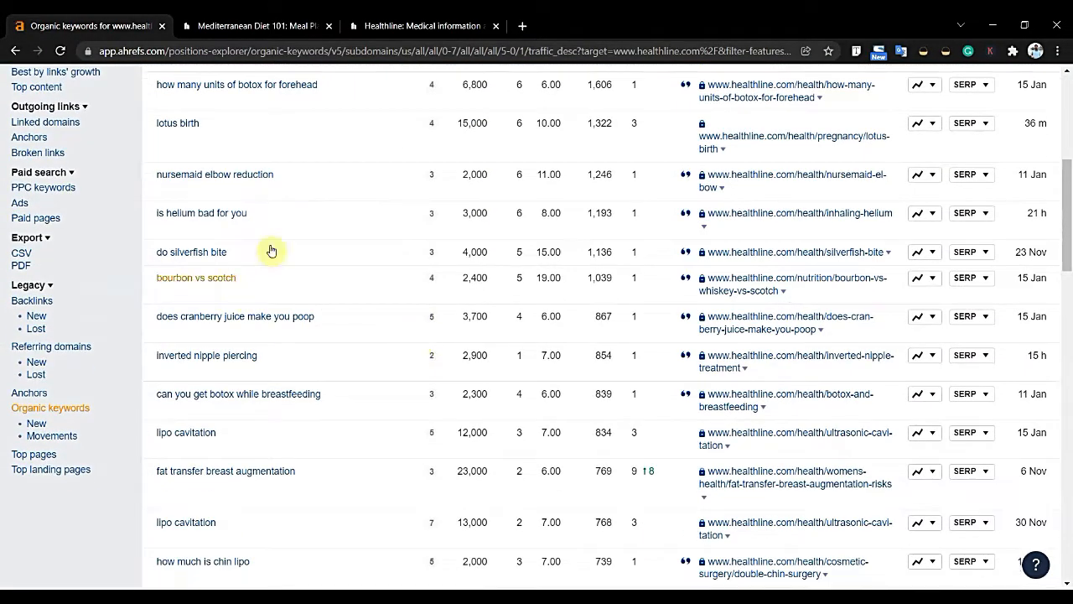
{"action": "scroll", "coordinate": [310, 397], "scroll_direction": "down", "scroll_amount": 4}
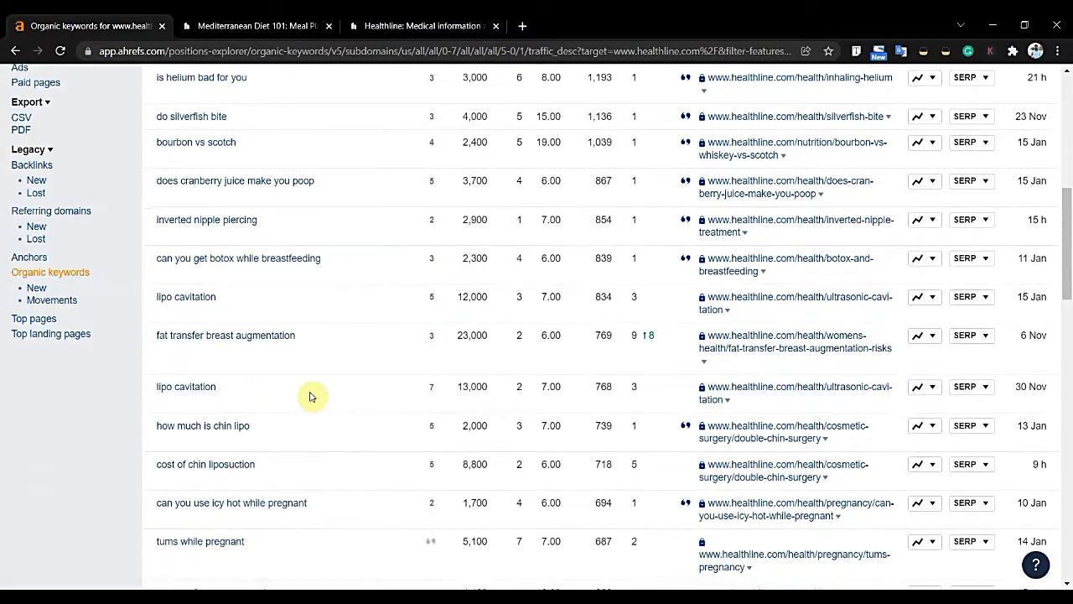
{"action": "scroll", "coordinate": [312, 399], "scroll_direction": "down", "scroll_amount": 2}
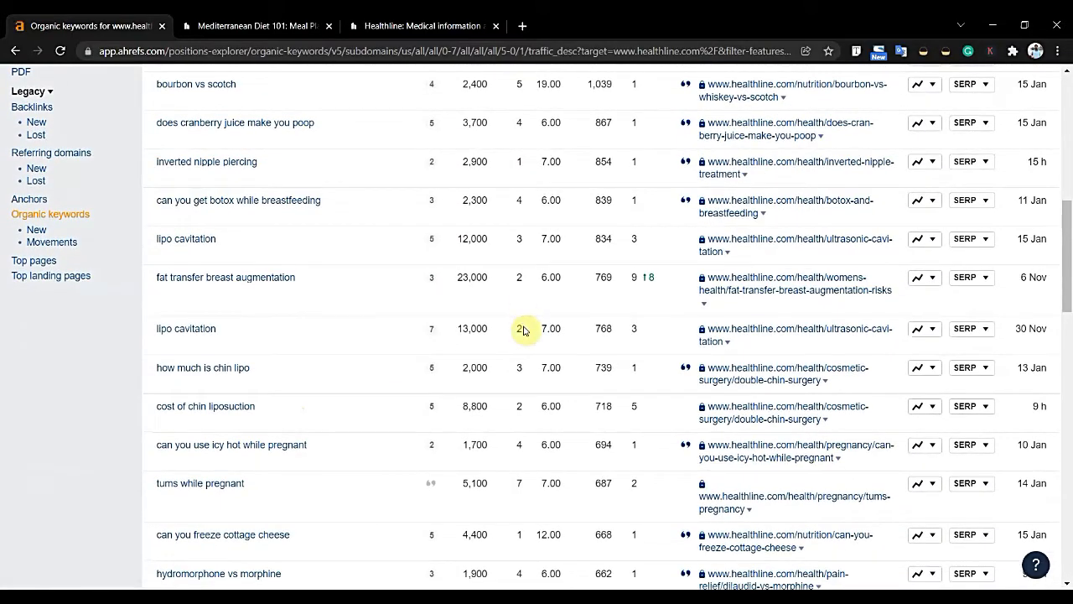
{"action": "scroll", "coordinate": [522, 328], "scroll_direction": "up", "scroll_amount": 10}
{"action": "scroll", "coordinate": [554, 441], "scroll_direction": "down", "scroll_amount": 5}
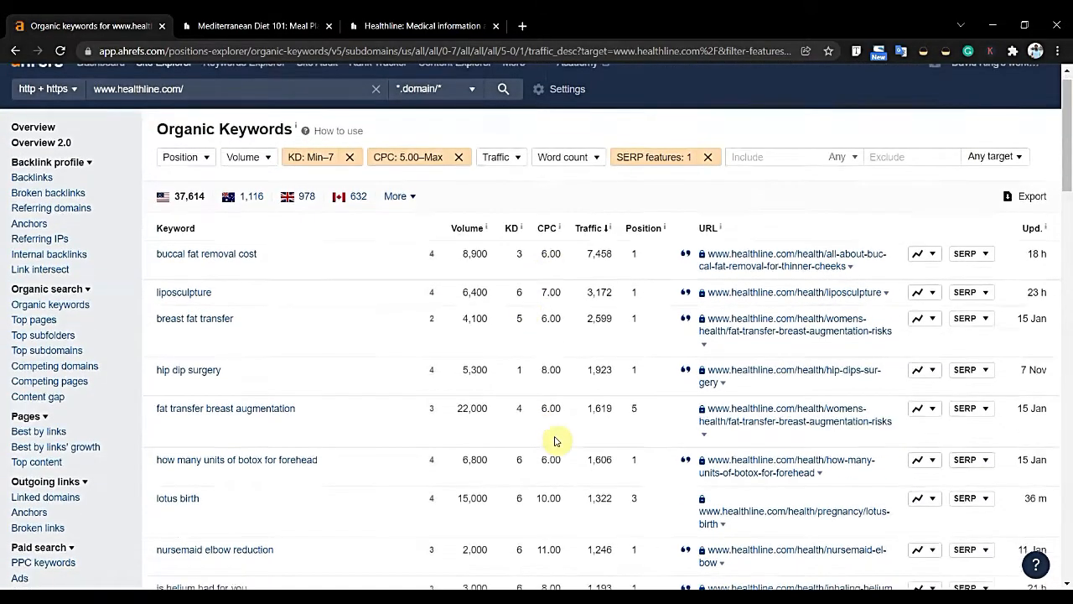
{"action": "scroll", "coordinate": [558, 544], "scroll_direction": "down", "scroll_amount": 9}
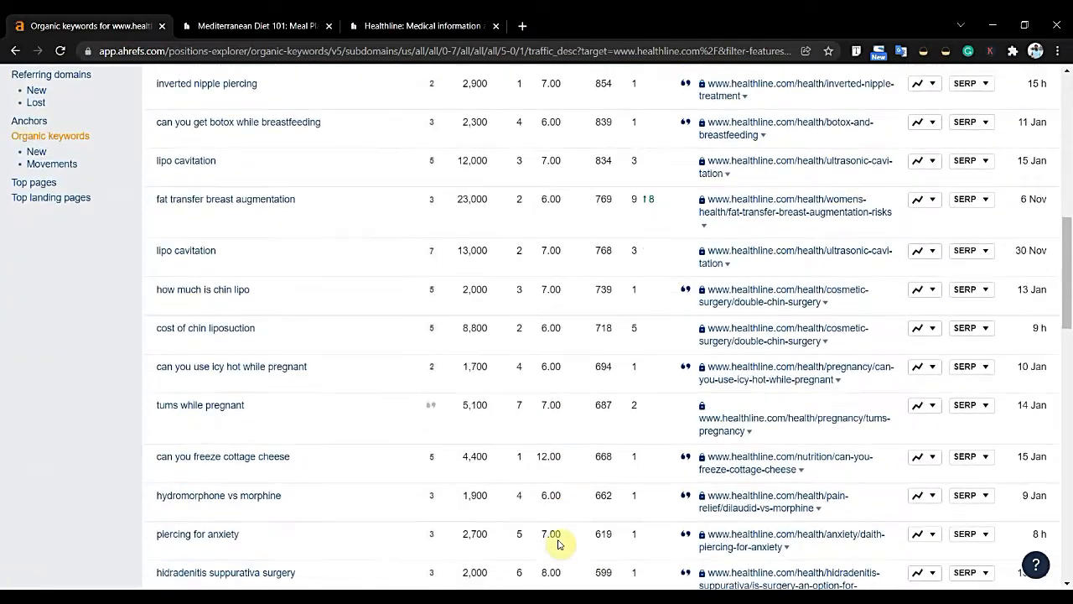
{"action": "scroll", "coordinate": [558, 540], "scroll_direction": "down", "scroll_amount": 8}
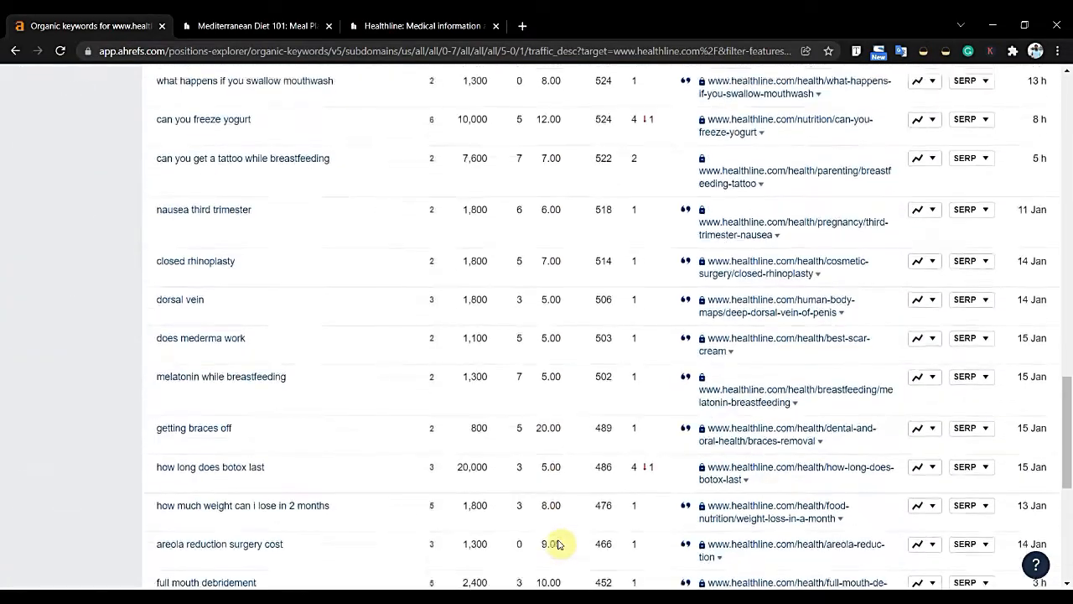
{"action": "scroll", "coordinate": [559, 544], "scroll_direction": "down", "scroll_amount": 3}
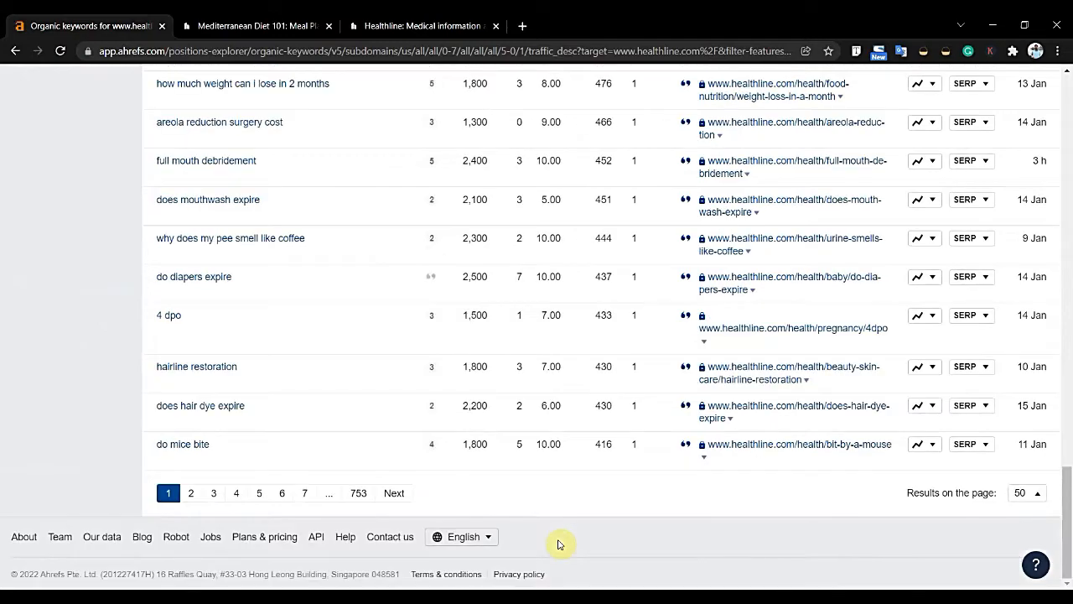
{"action": "scroll", "coordinate": [558, 543], "scroll_direction": "up", "scroll_amount": 20}
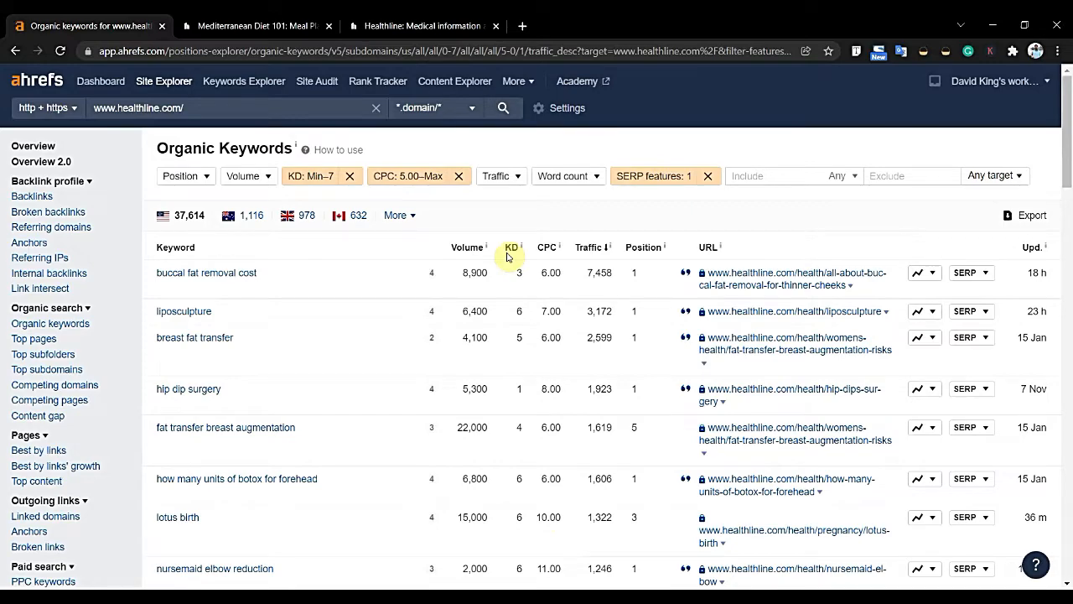
Step: Open the legacy Top pages report for healthline.com
{"action": "scroll", "coordinate": [507, 257], "scroll_direction": "down", "scroll_amount": 3}
{"action": "scroll", "coordinate": [507, 256], "scroll_direction": "down", "scroll_amount": 3}
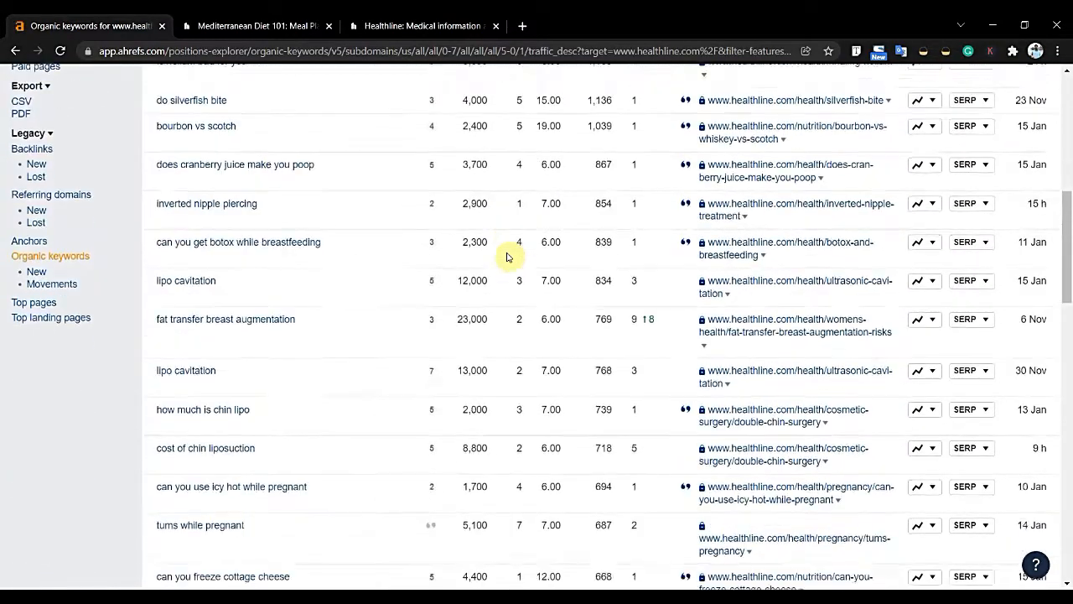
{"action": "left_click", "coordinate": [34, 298]}
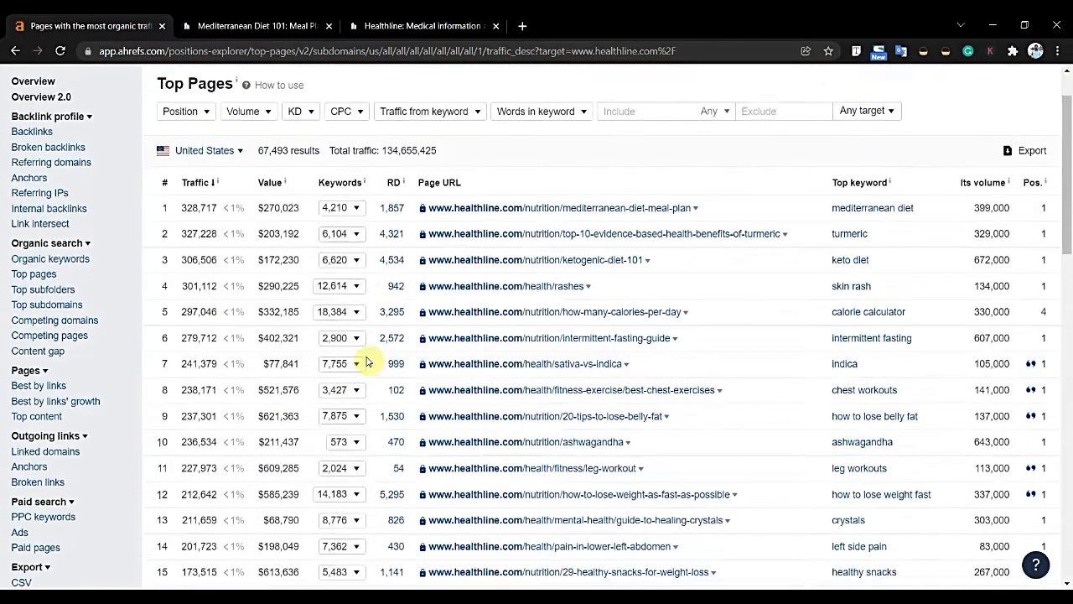
Step: Examine healthline.com's 50 highest-traffic pages, with their traffic value, keyword counts, referring domains and top keywords
{"action": "scroll", "coordinate": [366, 360], "scroll_direction": "down", "scroll_amount": 3}
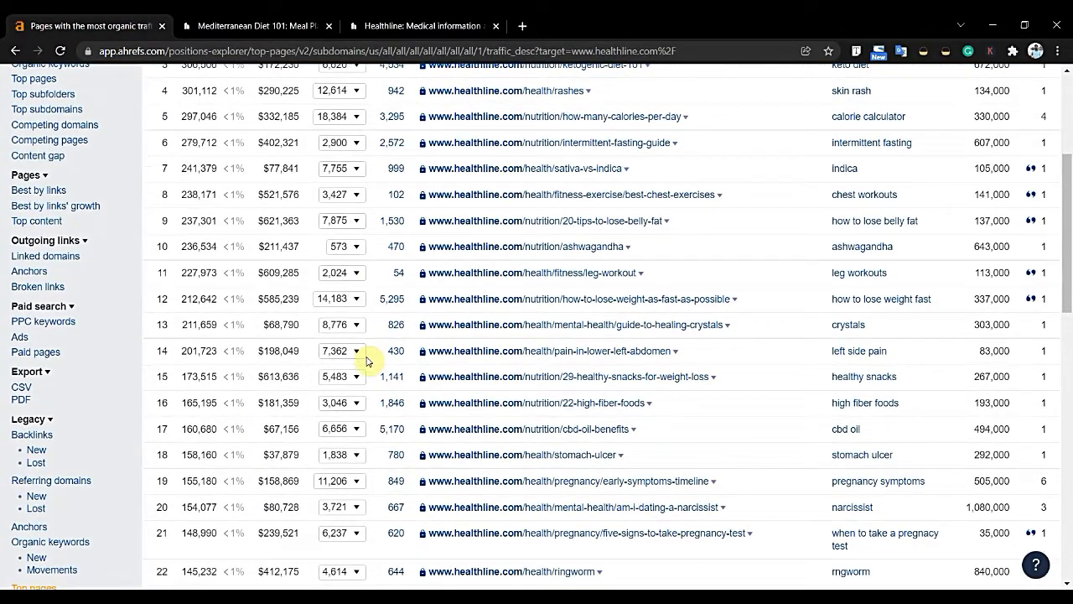
{"action": "scroll", "coordinate": [366, 360], "scroll_direction": "down", "scroll_amount": 2}
{"action": "scroll", "coordinate": [366, 361], "scroll_direction": "down", "scroll_amount": 2}
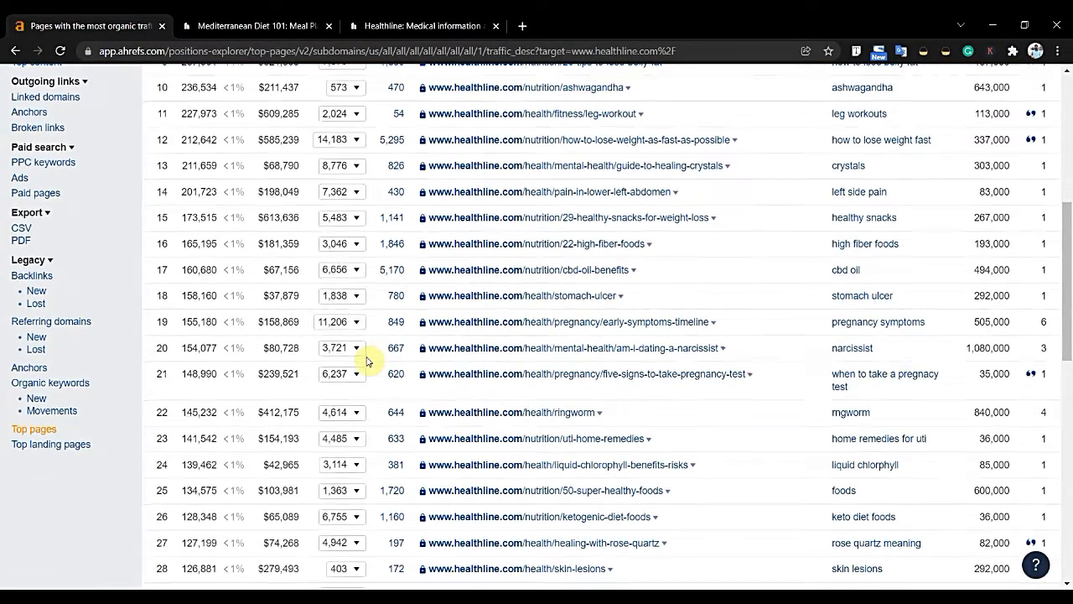
{"action": "scroll", "coordinate": [366, 361], "scroll_direction": "down", "scroll_amount": 1}
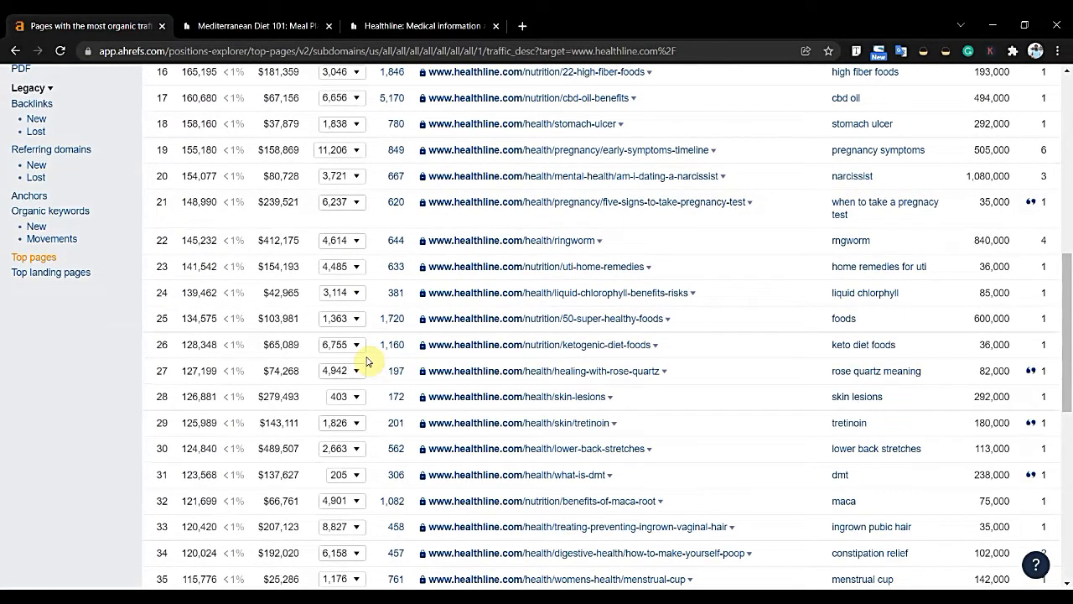
{"action": "scroll", "coordinate": [366, 360], "scroll_direction": "down", "scroll_amount": 1}
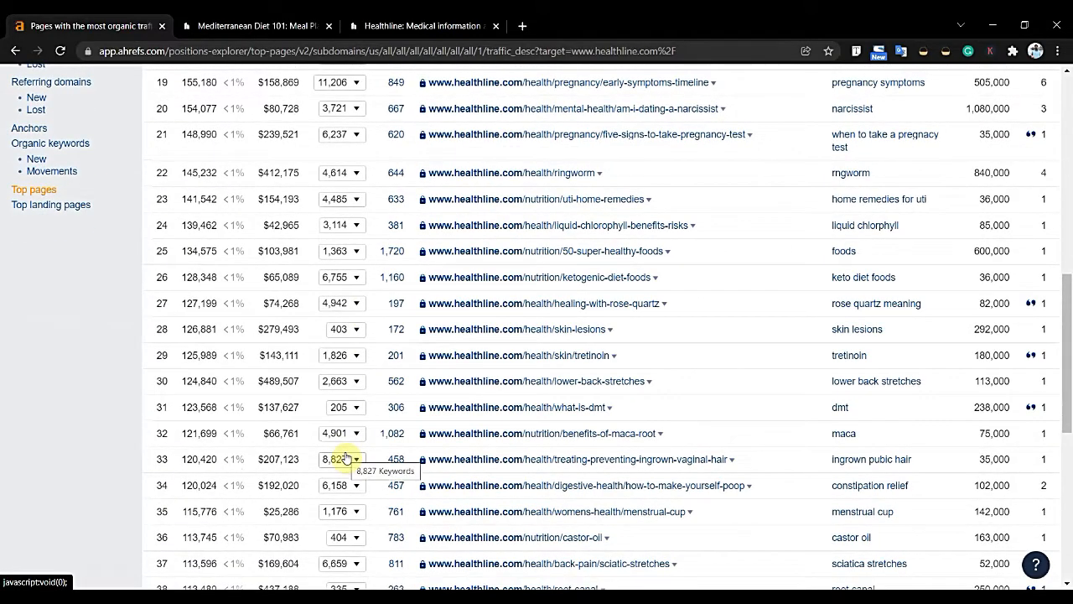
{"action": "scroll", "coordinate": [344, 457], "scroll_direction": "down", "scroll_amount": 2}
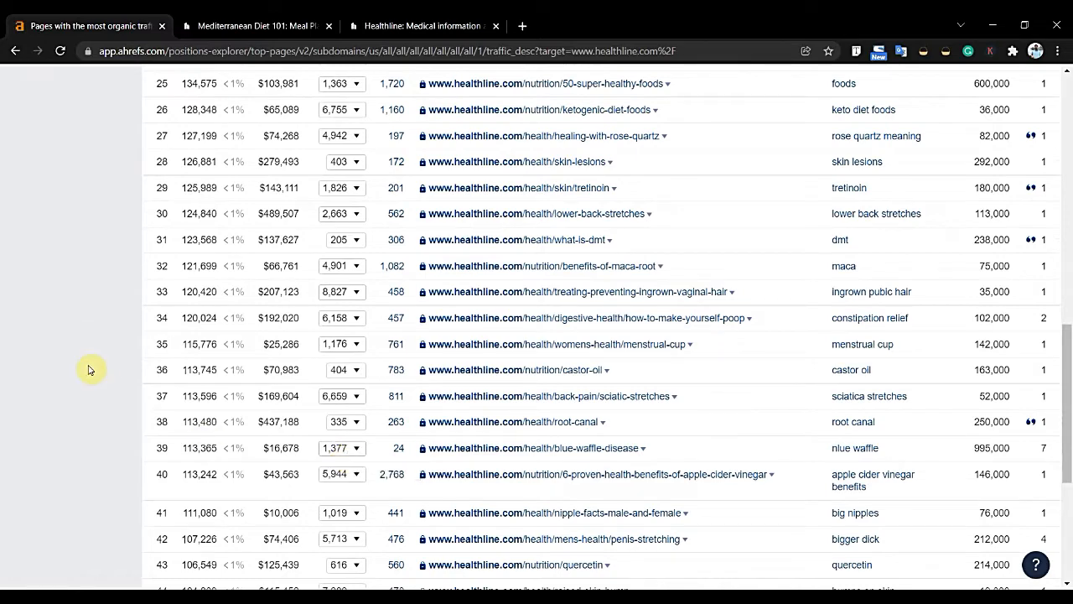
{"action": "scroll", "coordinate": [89, 370], "scroll_direction": "down", "scroll_amount": 1}
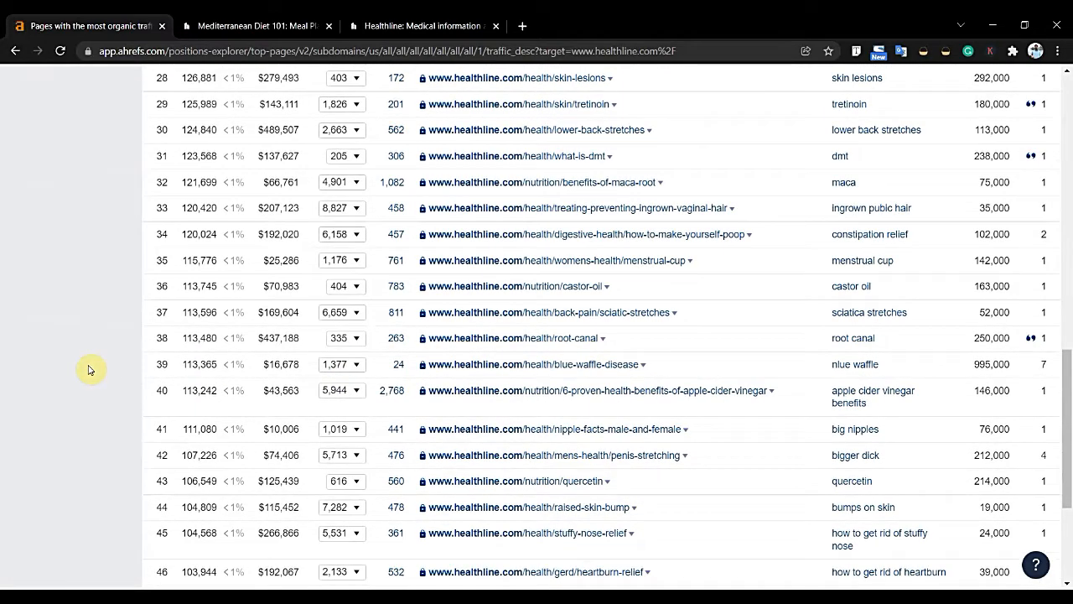
{"action": "scroll", "coordinate": [90, 370], "scroll_direction": "down", "scroll_amount": 3}
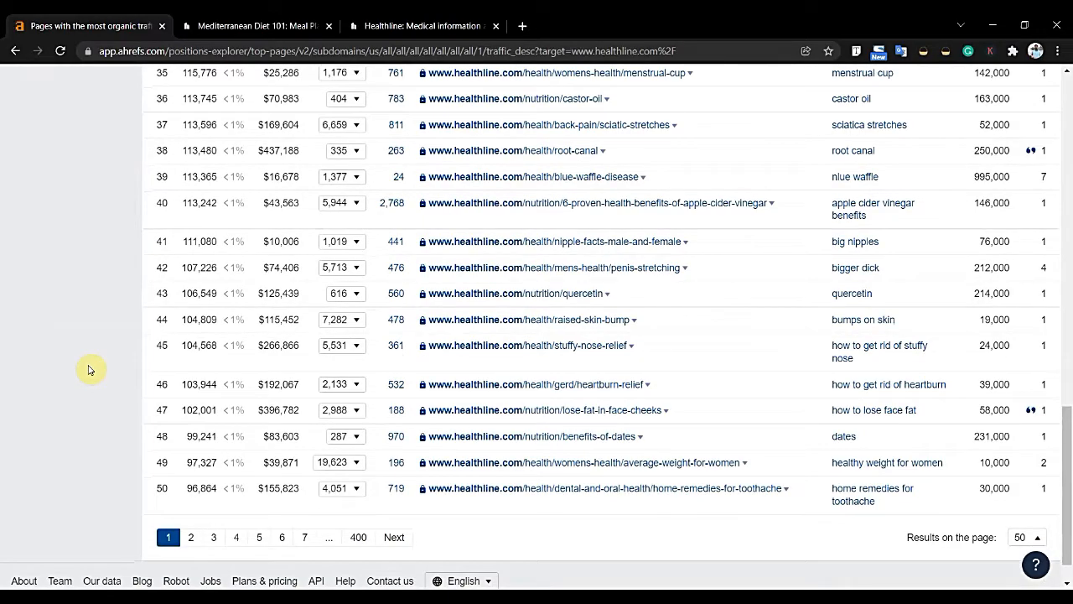
{"action": "scroll", "coordinate": [90, 370], "scroll_direction": "down", "scroll_amount": 1}
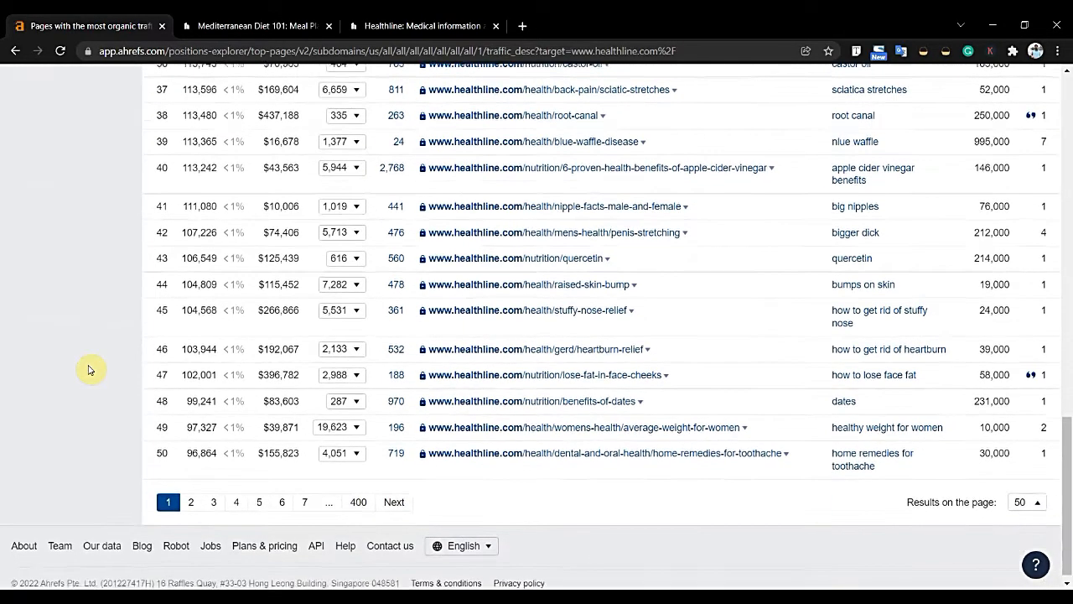
{"action": "scroll", "coordinate": [89, 370], "scroll_direction": "up", "scroll_amount": 10}
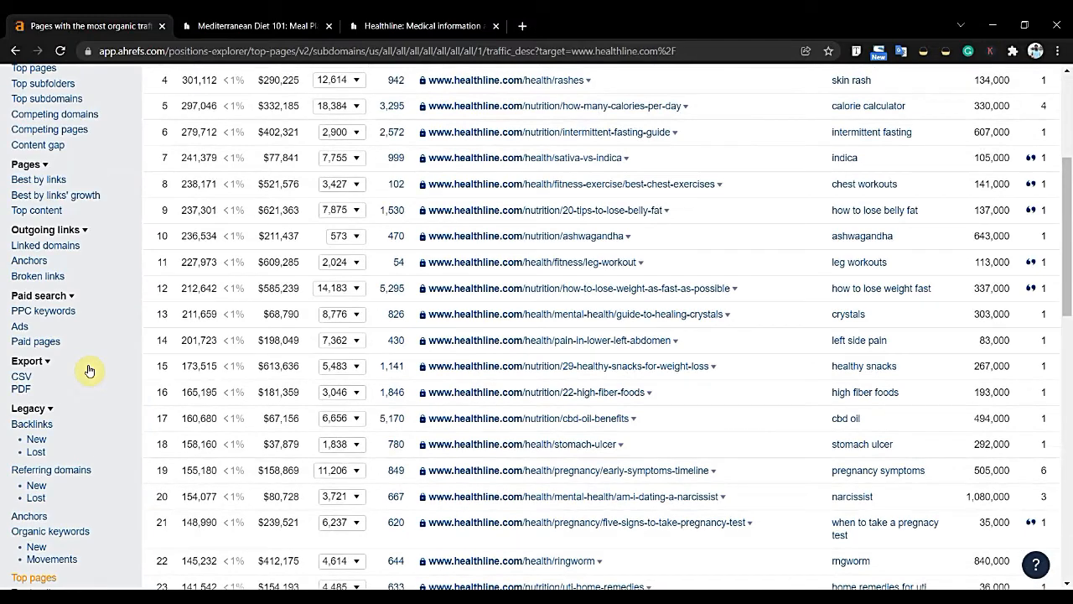
{"action": "scroll", "coordinate": [90, 369], "scroll_direction": "up", "scroll_amount": 4}
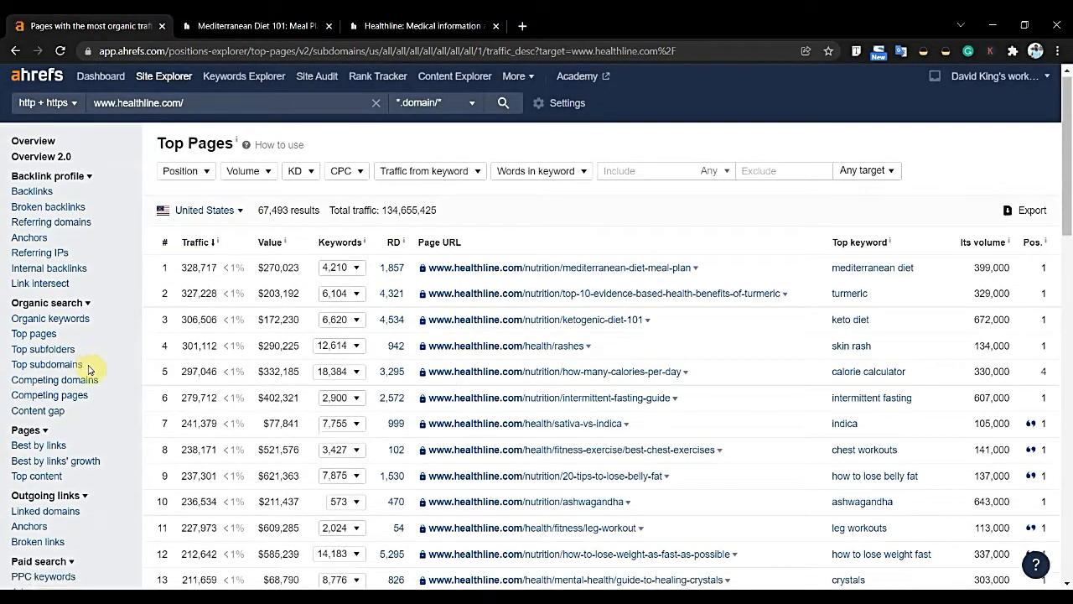
{"action": "scroll", "coordinate": [90, 369], "scroll_direction": "down", "scroll_amount": 8}
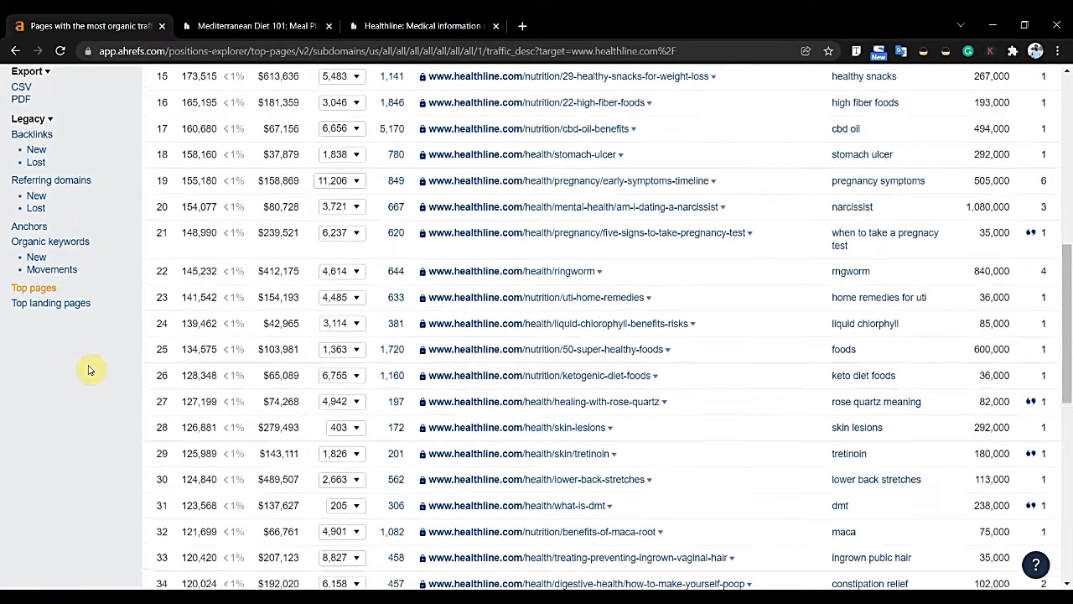
{"action": "scroll", "coordinate": [90, 369], "scroll_direction": "up", "scroll_amount": 2}
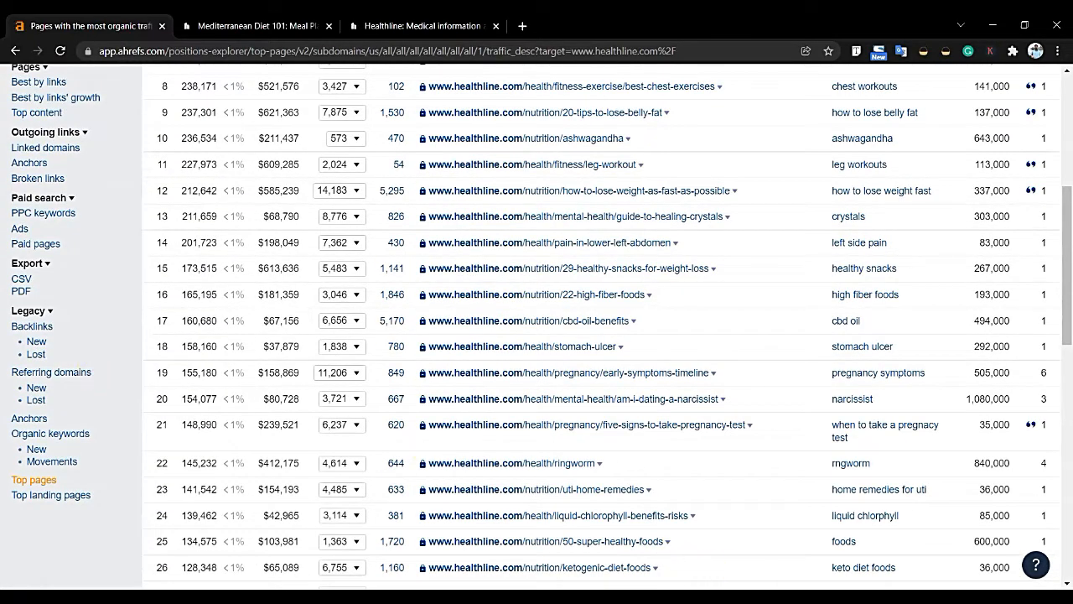
{"action": "left_click", "coordinate": [778, 596]}
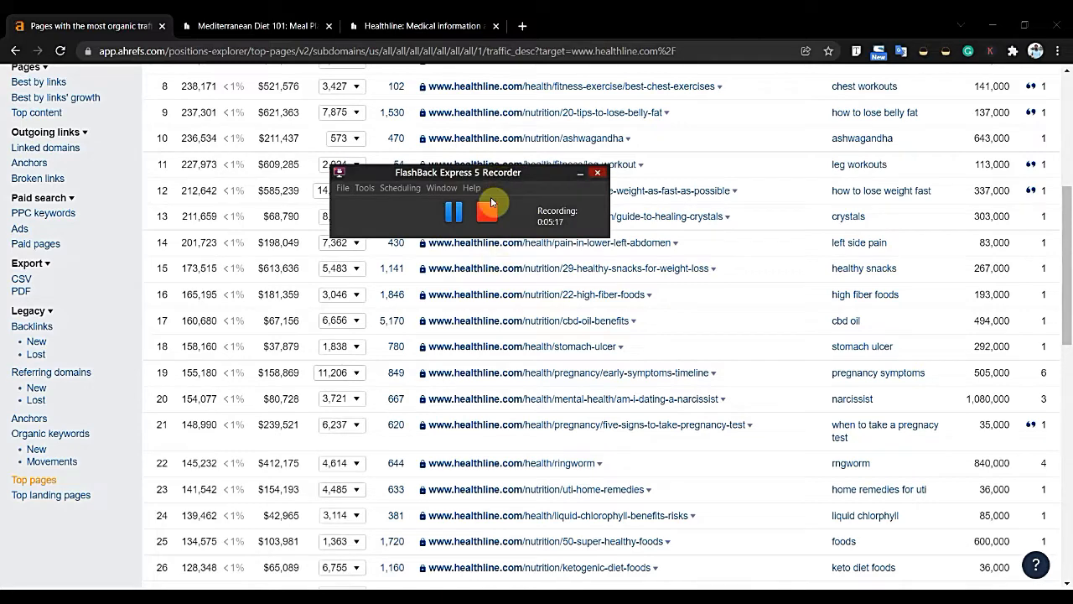